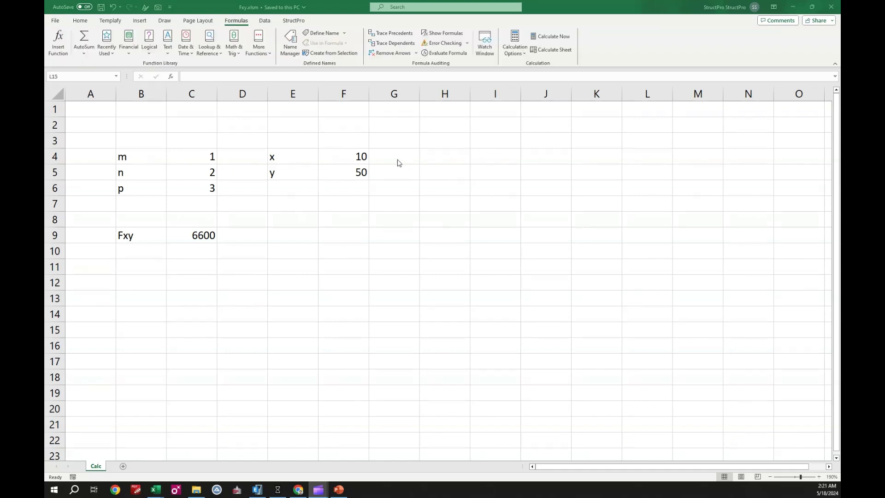
Name cell F4, which holds the x value on the Calc sheet, as x
{"action": "left_click", "coordinate": [349, 154]}
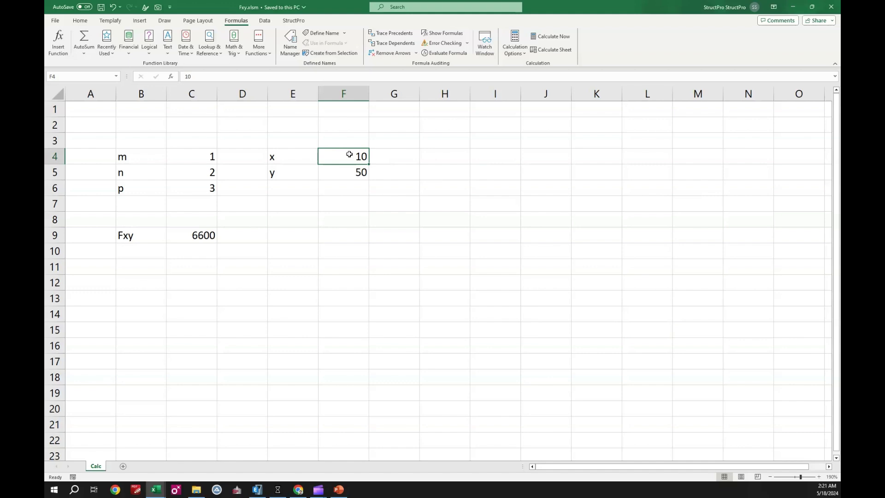
{"action": "left_click", "coordinate": [75, 73]}
{"action": "type", "text": "x"}
{"action": "key", "text": "Return"}
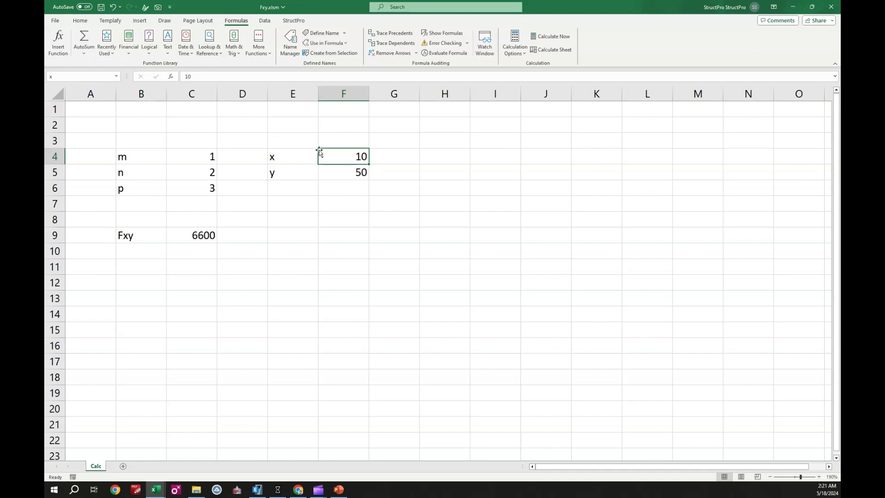
Name the y value cell F5 as y and the formula result cell C9 as Fxy
{"action": "left_click", "coordinate": [353, 172]}
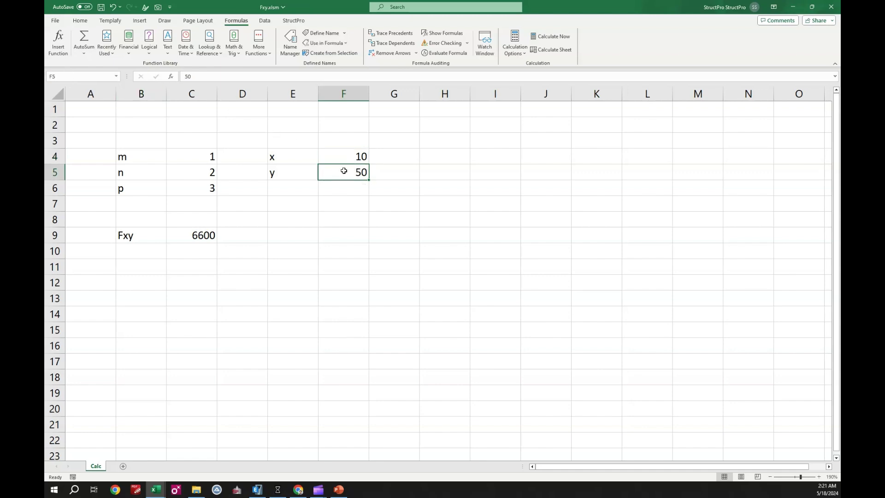
{"action": "left_click", "coordinate": [77, 77]}
{"action": "left_click", "coordinate": [196, 235]}
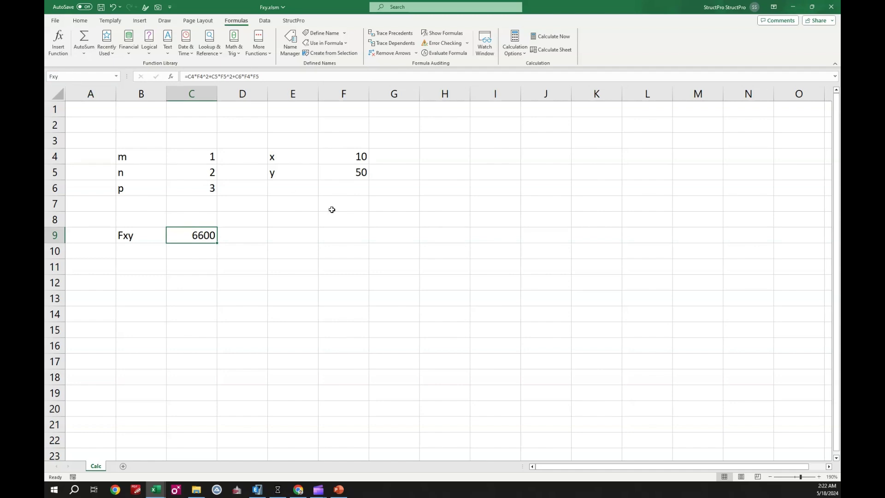
{"action": "left_click", "coordinate": [399, 239]}
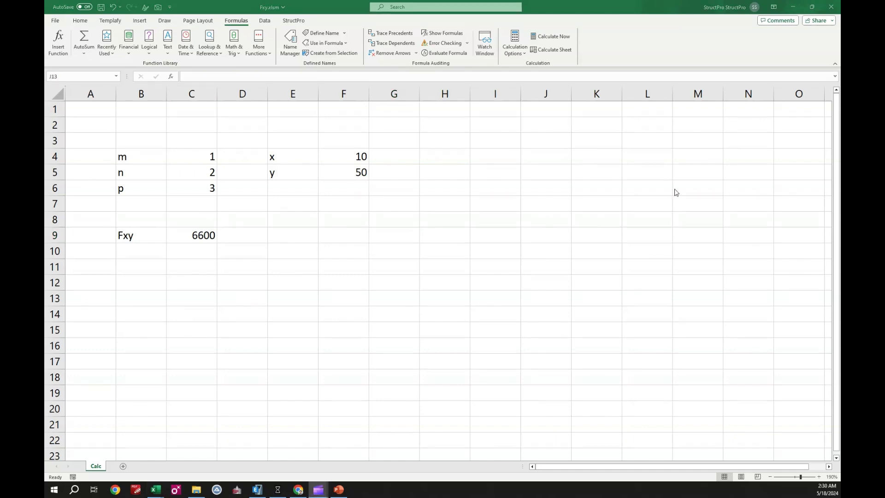
Add a new worksheet to the workbook and name it Data Table
{"action": "left_click", "coordinate": [387, 220]}
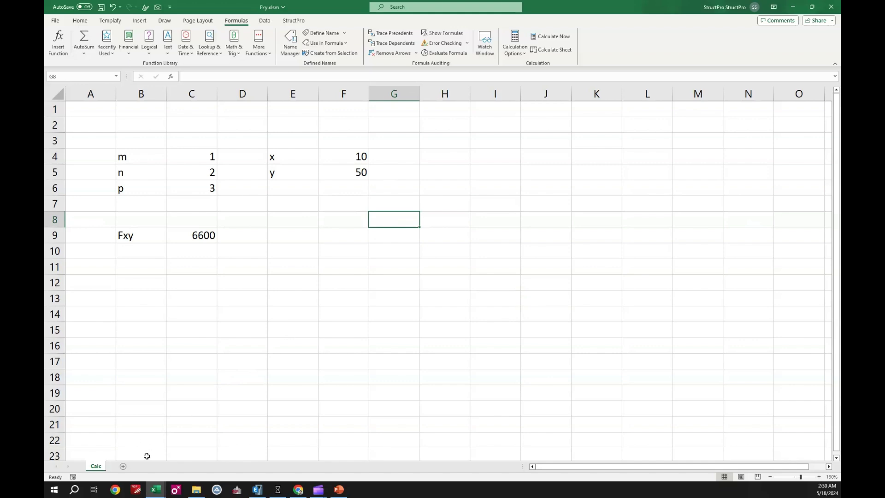
{"action": "left_click", "coordinate": [123, 466]}
{"action": "double_click", "coordinate": [127, 468]}
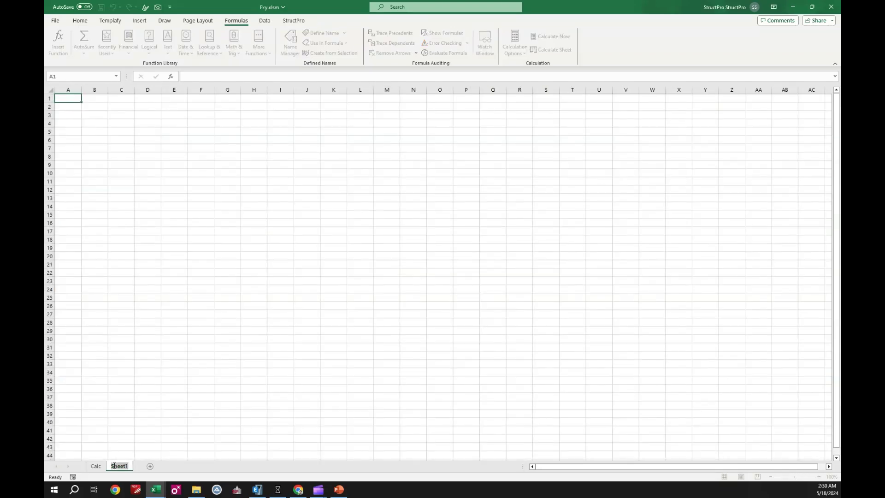
{"action": "type", "text": "Data Table"}
{"action": "key", "text": "Return"}
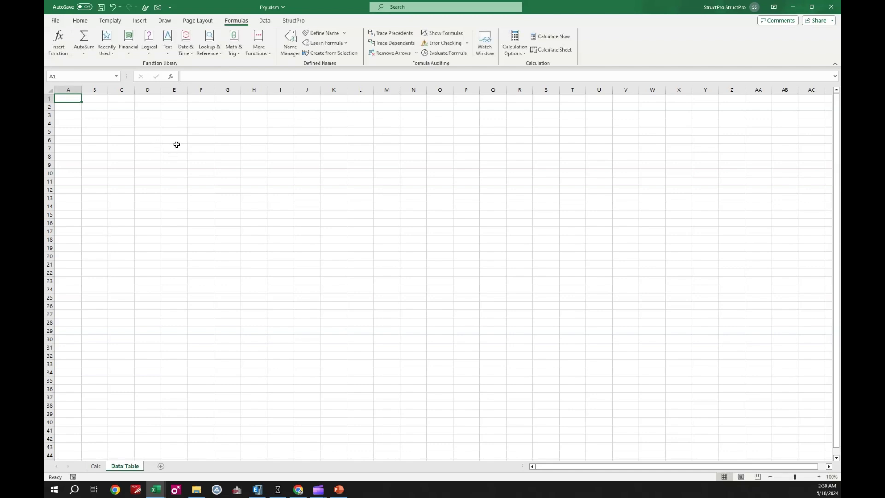
Open the StructPro worksheet calculation's variable assignment and review the cell addresses of Fxy, x and y
{"action": "left_click", "coordinate": [169, 130]}
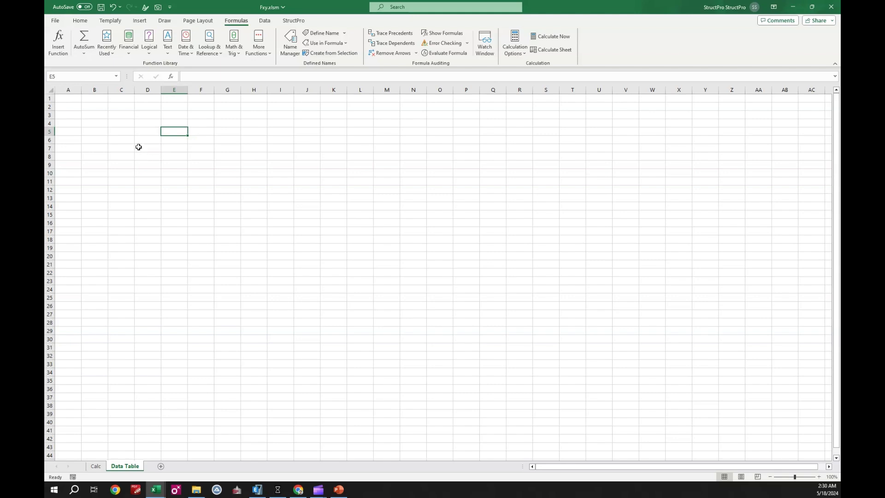
{"action": "scroll", "coordinate": [138, 147], "scroll_direction": "up", "scroll_amount": 5, "text": "ctrl"}
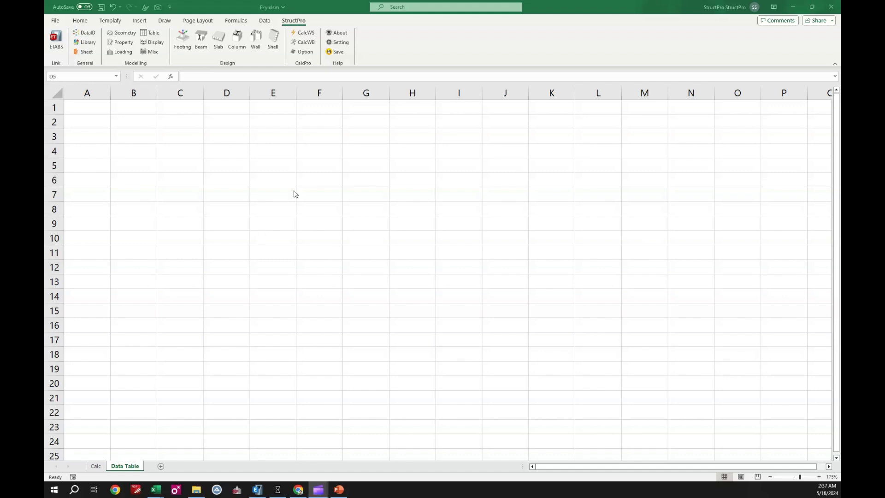
{"action": "left_click", "coordinate": [305, 33]}
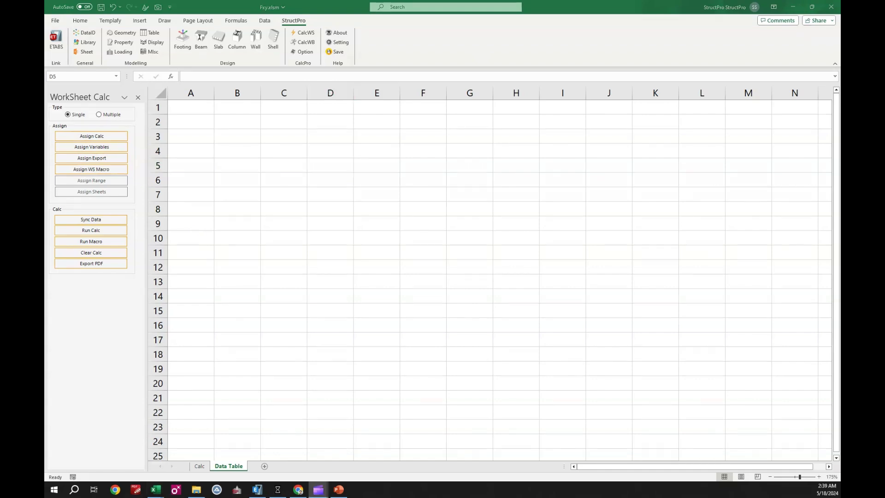
{"action": "left_click", "coordinate": [106, 148]}
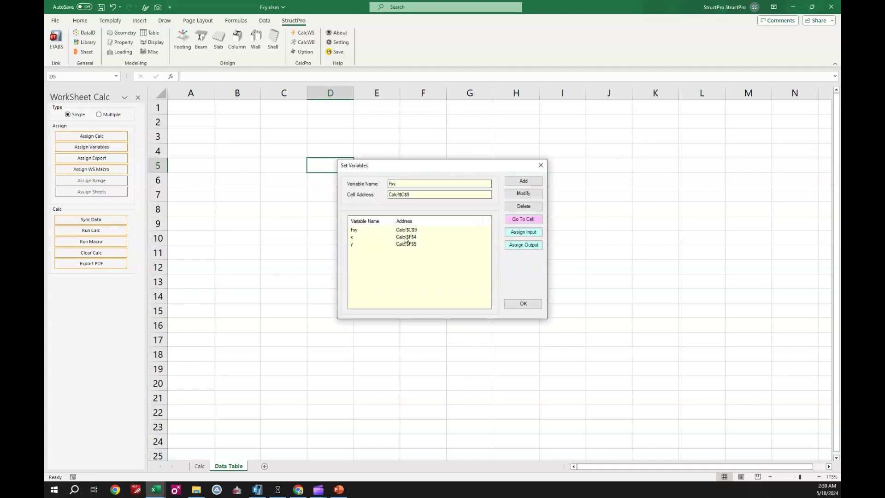
{"action": "left_click", "coordinate": [380, 232]}
{"action": "left_click", "coordinate": [381, 238]}
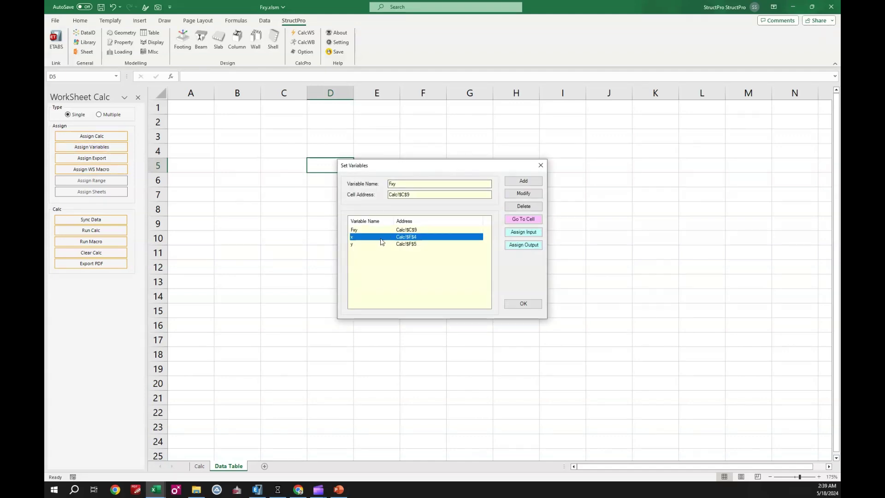
{"action": "left_click", "coordinate": [381, 244]}
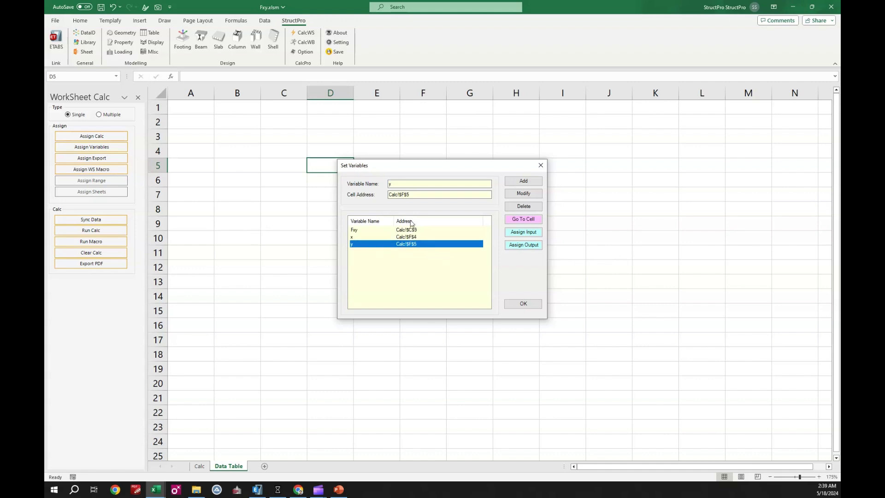
Assign x and y as input variable headers on the Data Table sheet, starting at cell D5
{"action": "left_click_drag", "start_coordinate": [377, 170], "coordinate": [514, 196]}
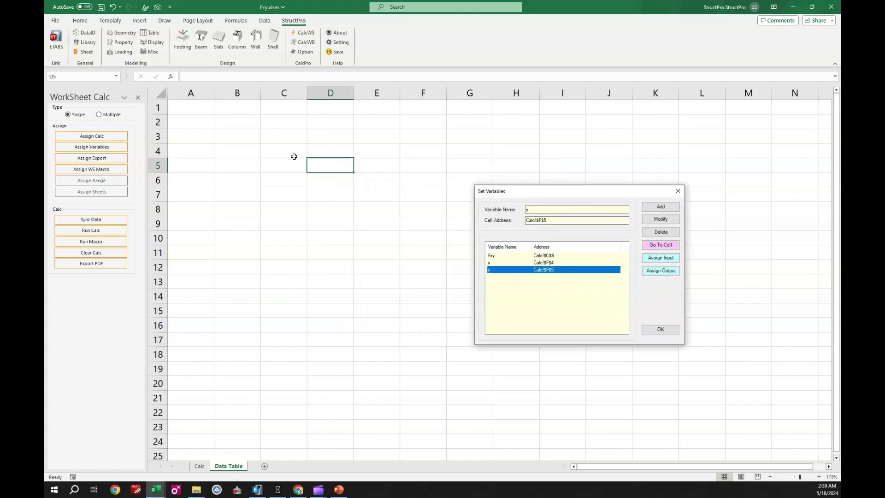
{"action": "left_click", "coordinate": [325, 165]}
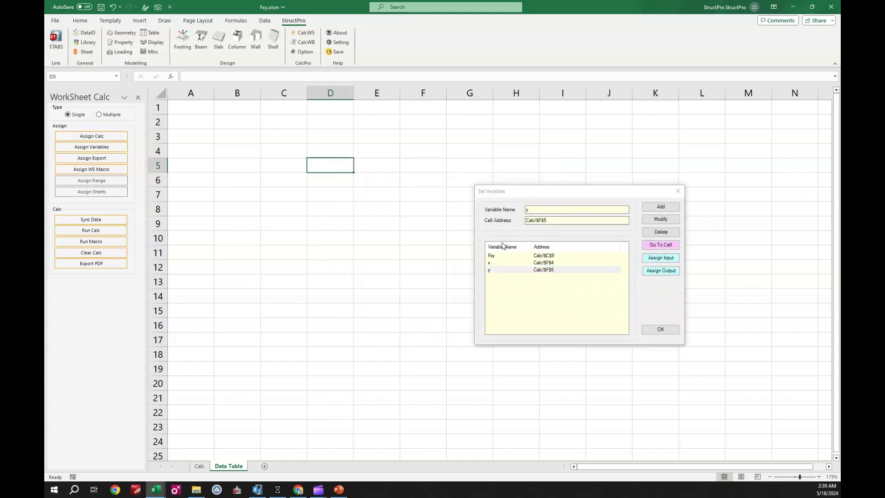
{"action": "left_click", "coordinate": [514, 266]}
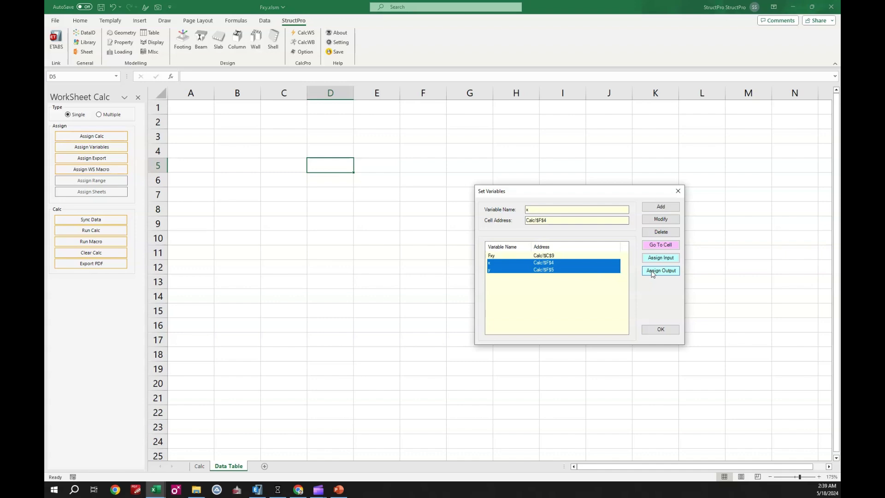
{"action": "left_click", "coordinate": [668, 261]}
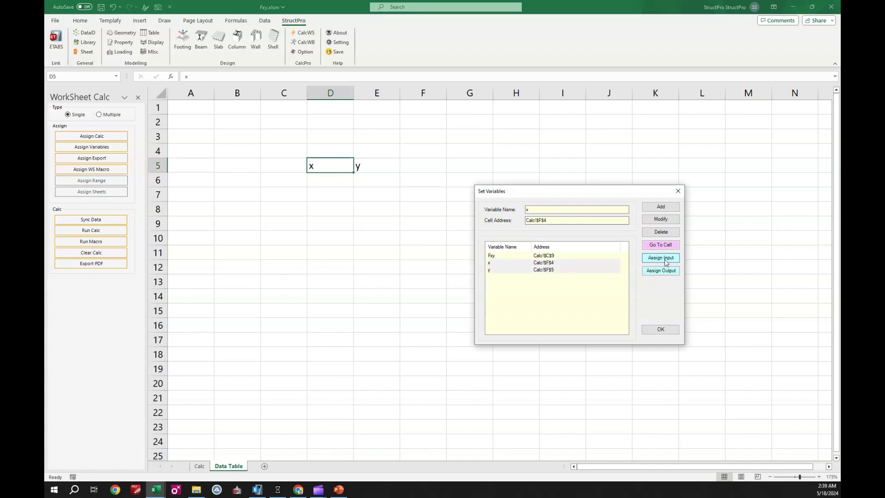
Assign Fxy as the output variable header in cell F5 and close the variable settings
{"action": "left_click", "coordinate": [425, 166]}
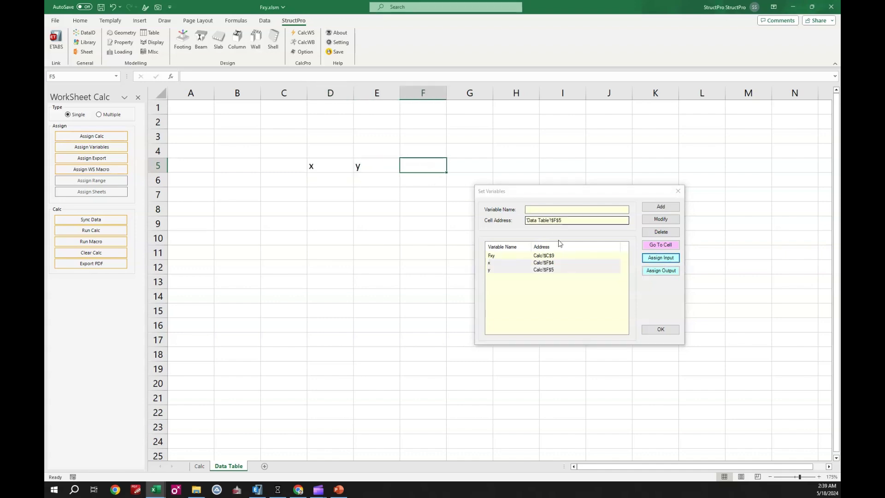
{"action": "left_click", "coordinate": [545, 256]}
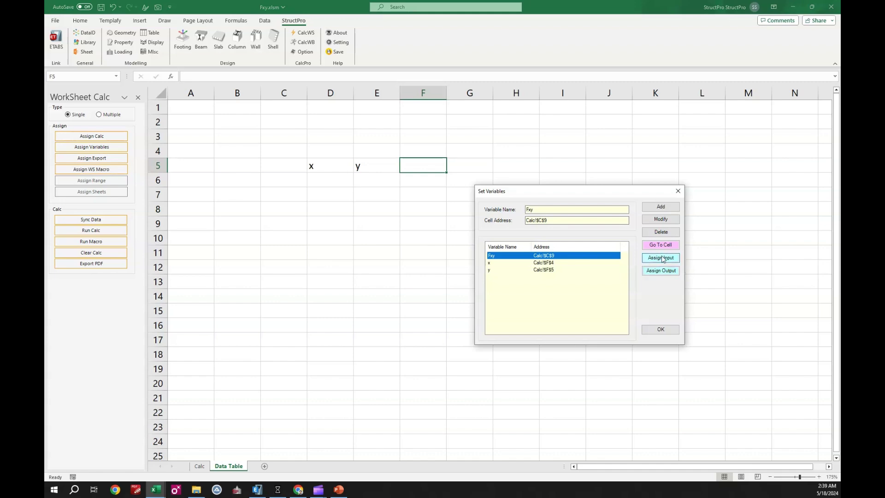
{"action": "left_click", "coordinate": [662, 271]}
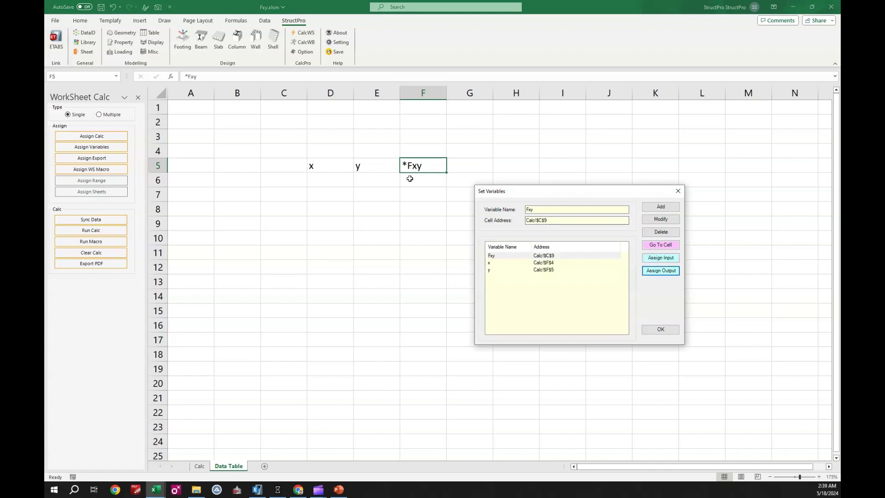
{"action": "left_click", "coordinate": [653, 330]}
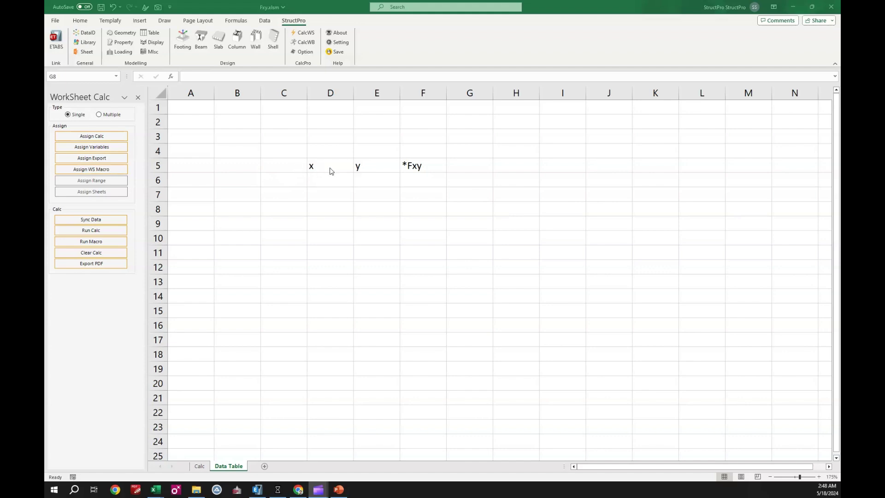
{"action": "left_click_drag", "start_coordinate": [331, 167], "coordinate": [410, 168]}
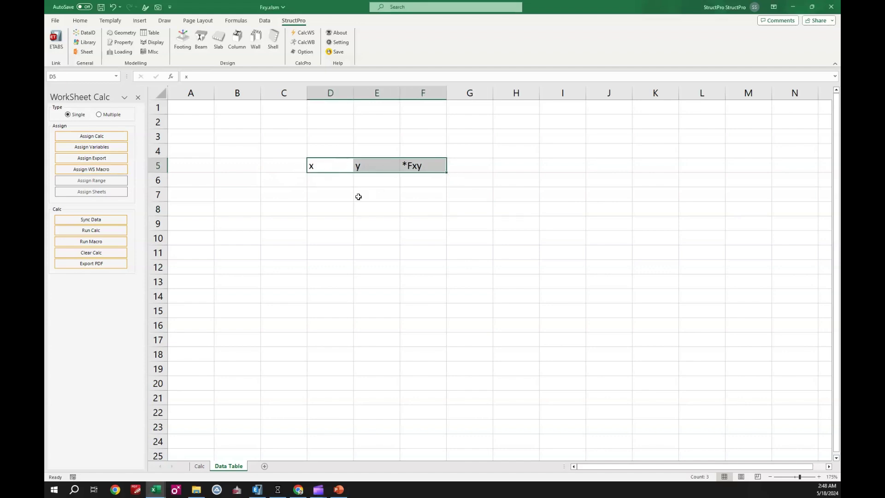
{"action": "left_click", "coordinate": [423, 208]}
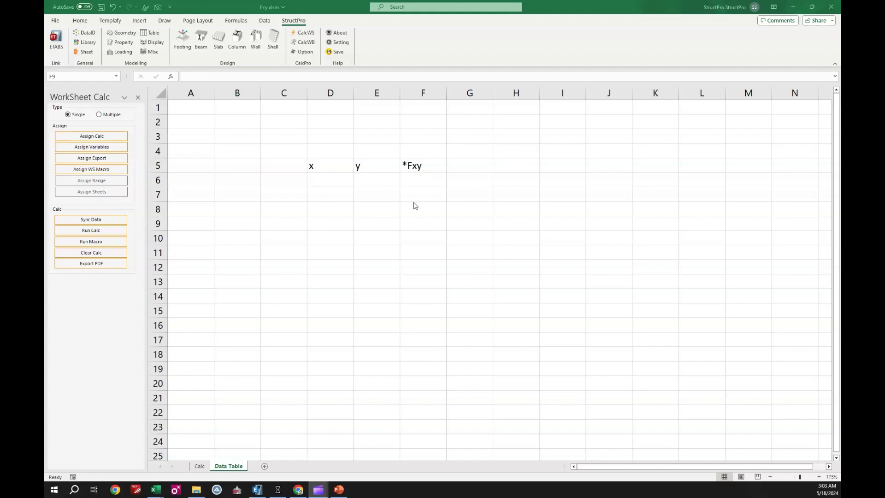
{"action": "left_click", "coordinate": [414, 168]}
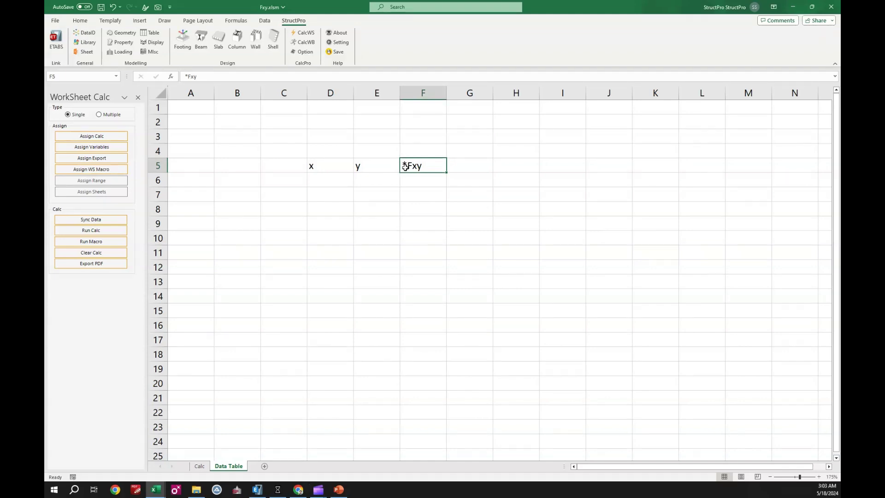
{"action": "left_click", "coordinate": [346, 166]}
{"action": "left_click", "coordinate": [369, 167]}
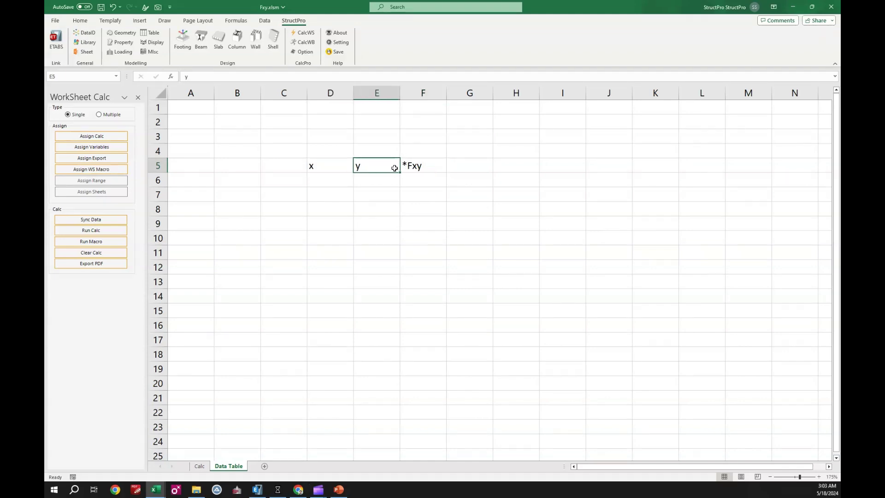
{"action": "left_click", "coordinate": [419, 166]}
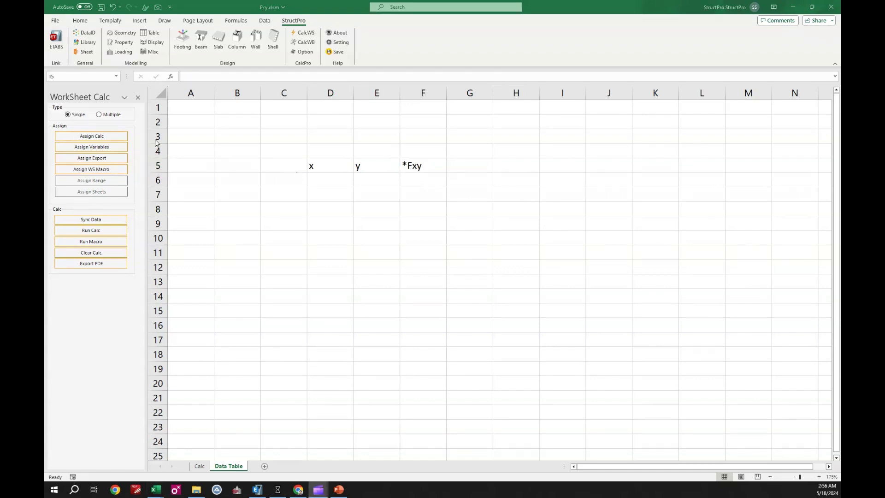
Assign the worksheet calculation with index range D5:F5, row data and all linked sheets
{"action": "left_click", "coordinate": [92, 136]}
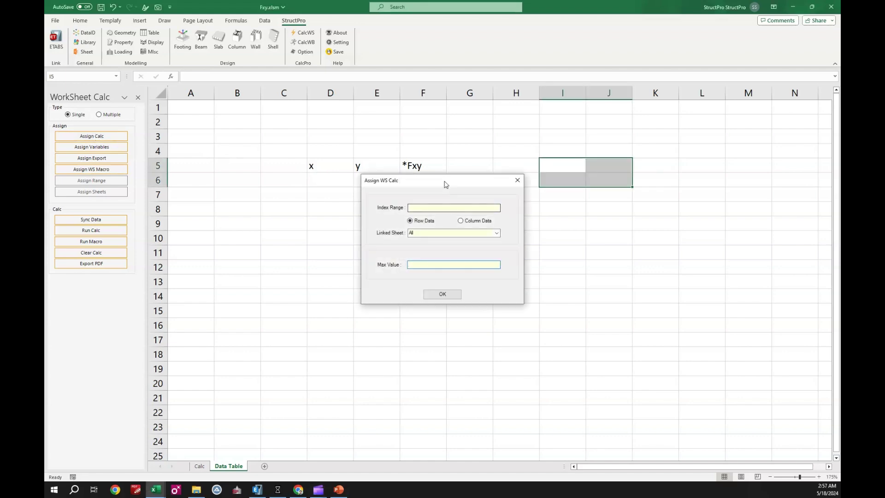
{"action": "left_click_drag", "start_coordinate": [446, 181], "coordinate": [588, 199]}
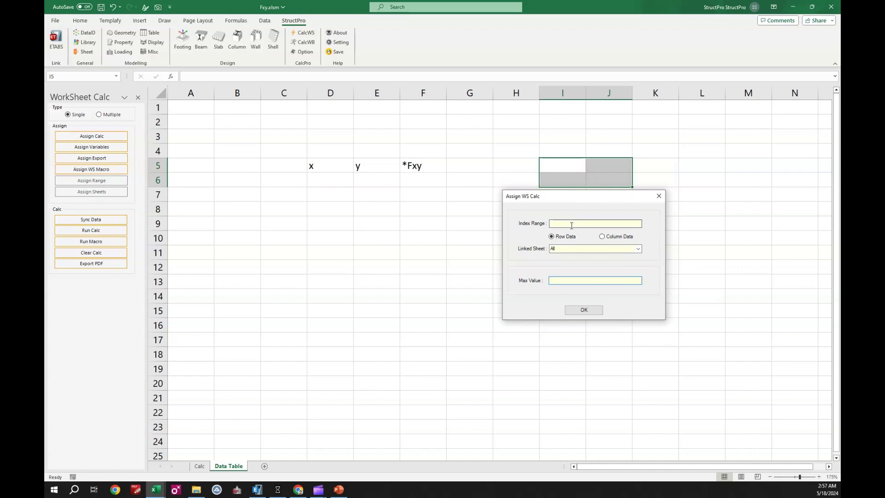
{"action": "left_click", "coordinate": [568, 224]}
{"action": "left_click_drag", "start_coordinate": [316, 167], "coordinate": [433, 169]}
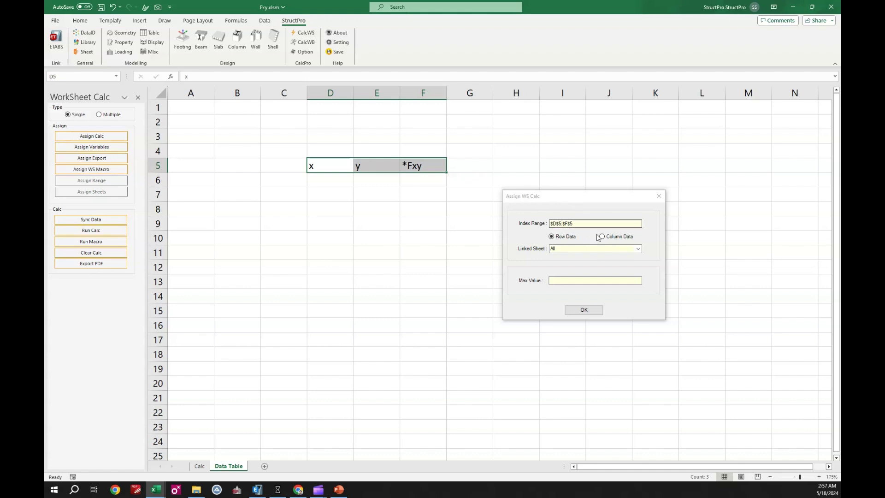
{"action": "left_click", "coordinate": [592, 311]}
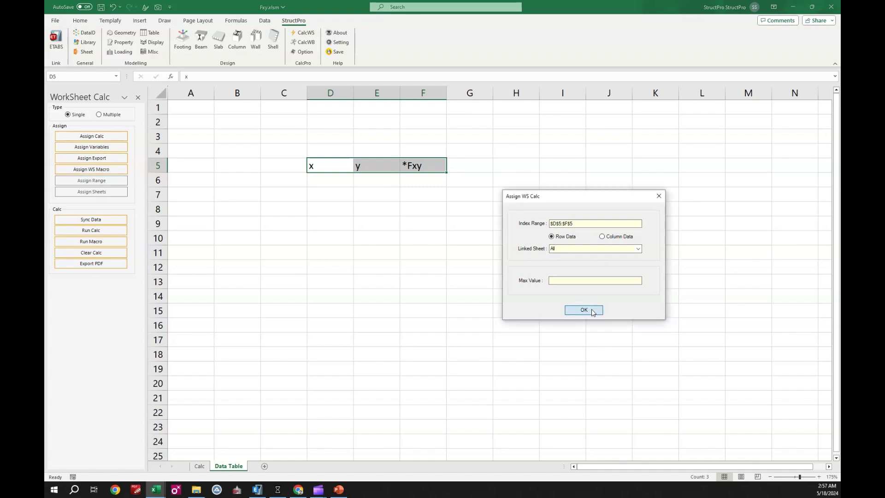
{"action": "left_click", "coordinate": [593, 311]}
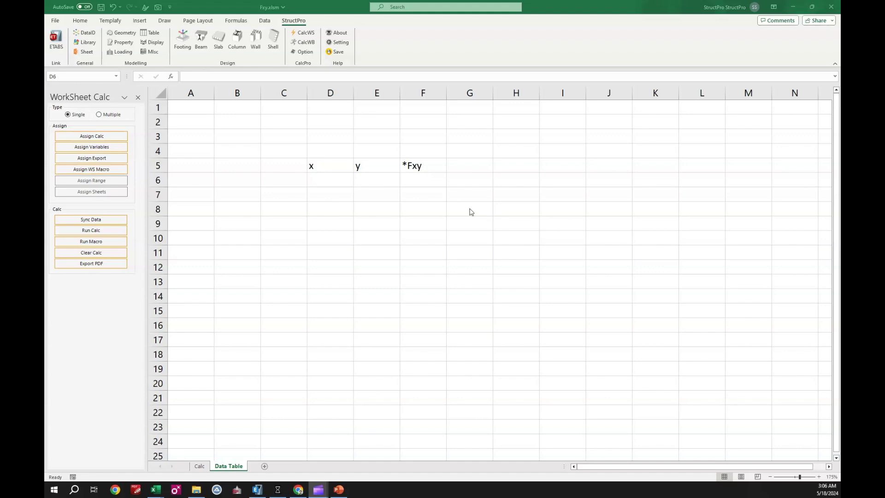
Fill the x column with the series 1 to 10 in cells D6 to D15
{"action": "left_click", "coordinate": [332, 177]}
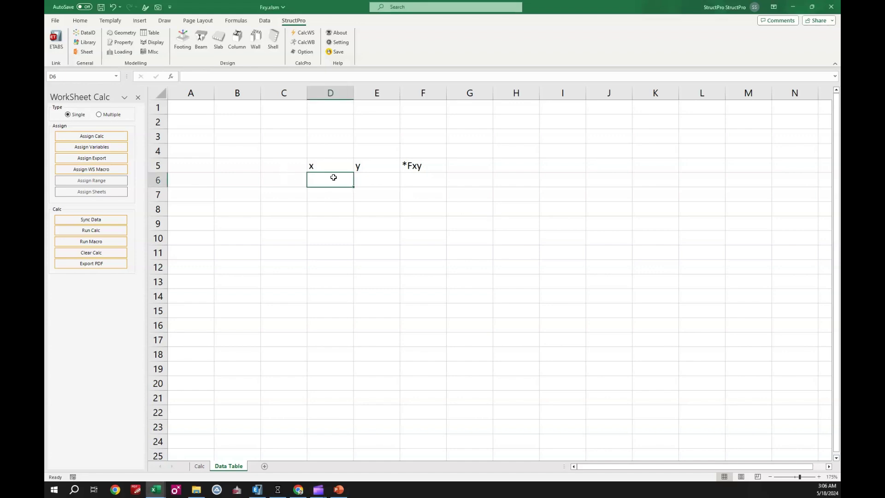
{"action": "type", "text": "1"}
{"action": "key", "text": "Return"}
{"action": "type", "text": "2"}
{"action": "key", "text": "Return"}
{"action": "left_click", "coordinate": [341, 179]}
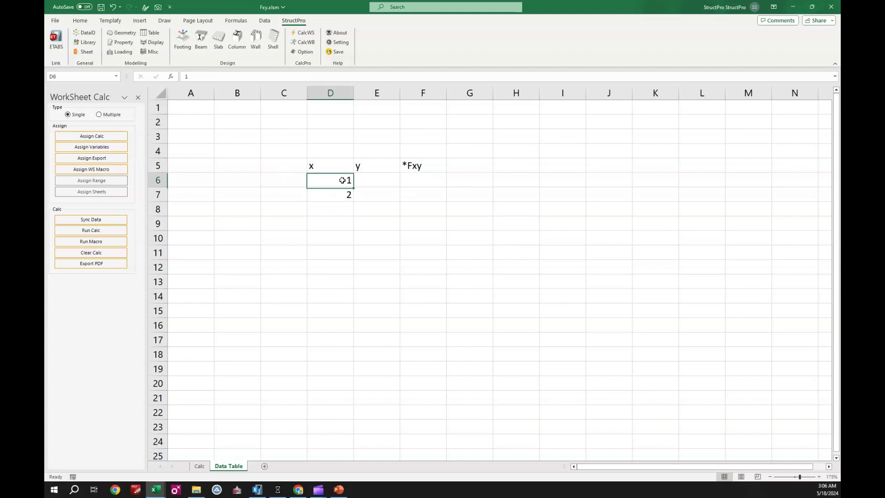
{"action": "left_click_drag", "start_coordinate": [342, 180], "coordinate": [355, 311]}
Fill the y column with the series 5 to 50 in increments of 5 in cells E6 to E15
{"action": "left_click", "coordinate": [366, 186]}
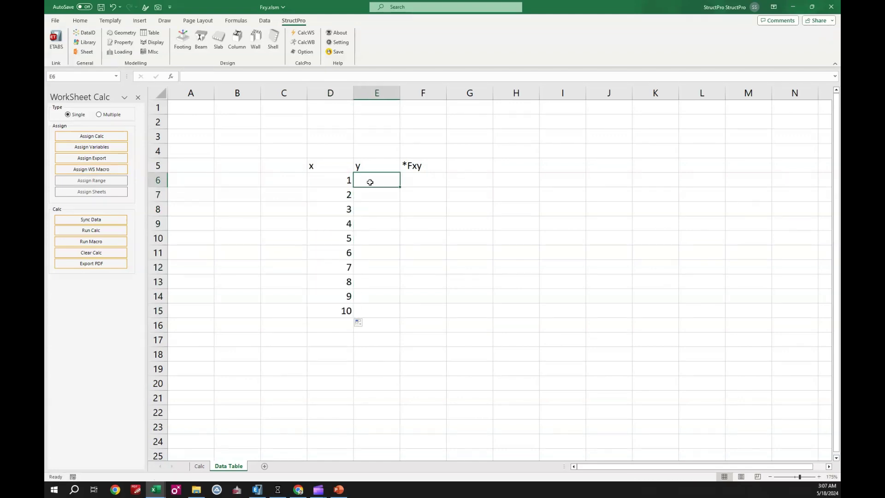
{"action": "type", "text": "5"}
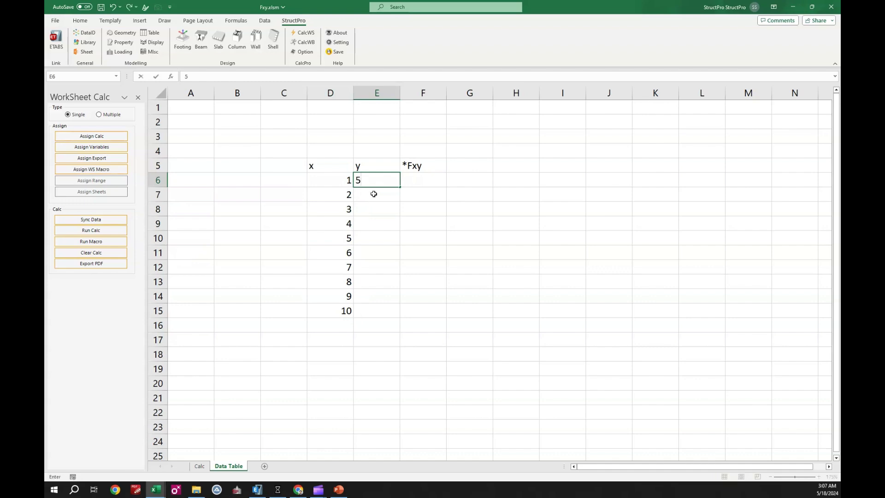
{"action": "key", "text": "Return"}
{"action": "type", "text": "10"}
{"action": "left_click", "coordinate": [377, 217]}
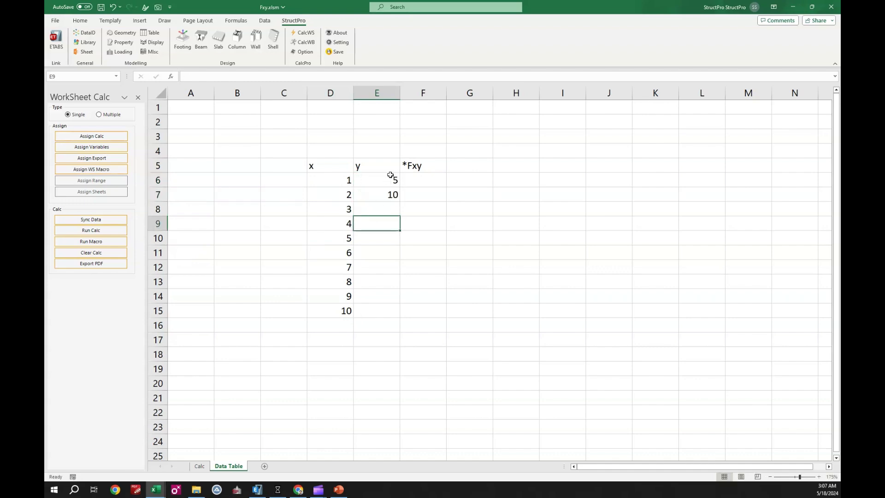
{"action": "left_click_drag", "start_coordinate": [394, 175], "coordinate": [401, 314]}
{"action": "left_click", "coordinate": [571, 284]}
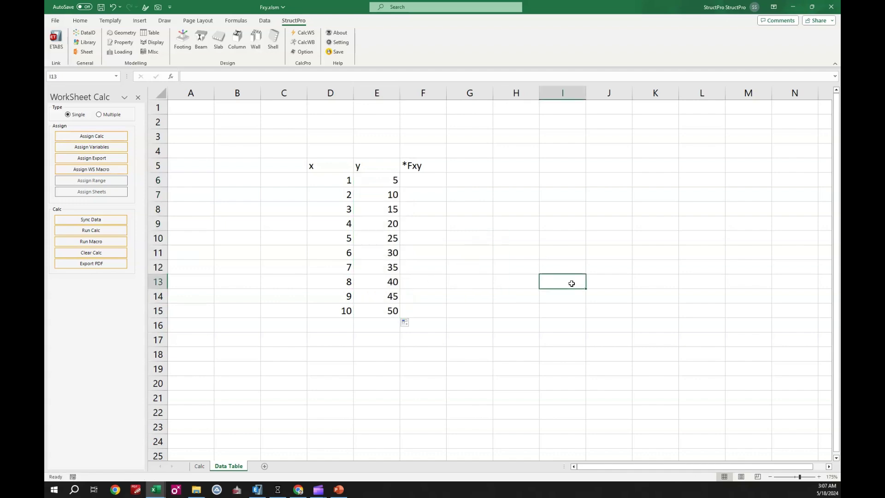
Left-align the data table cells D6 to F15
{"action": "left_click_drag", "start_coordinate": [345, 184], "coordinate": [406, 310]}
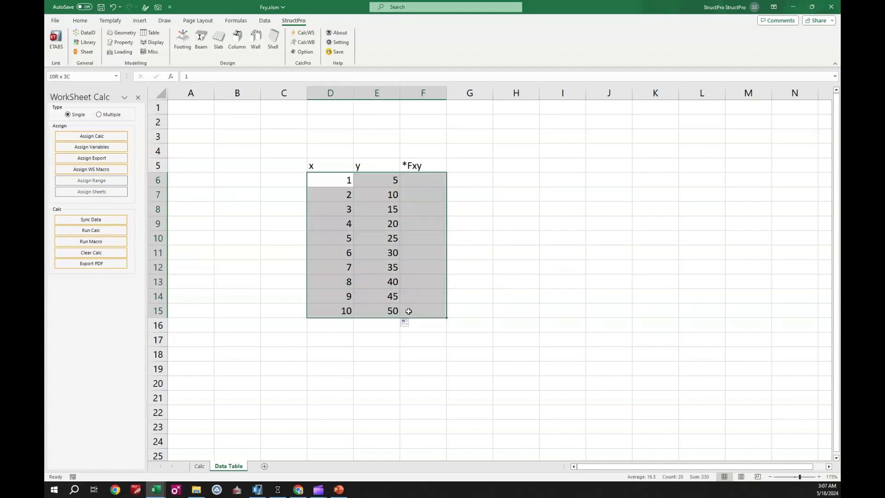
{"action": "left_click", "coordinate": [80, 20]}
{"action": "left_click", "coordinate": [255, 49]}
{"action": "left_click", "coordinate": [293, 20]}
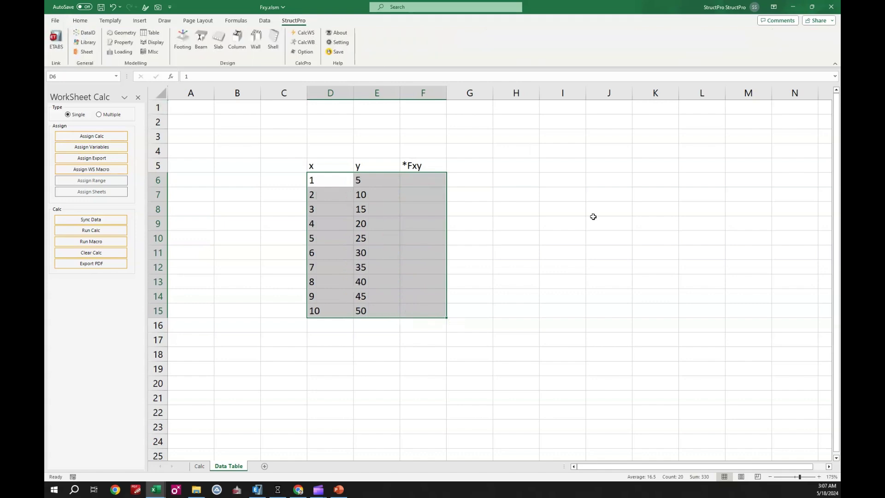
{"action": "left_click", "coordinate": [593, 222]}
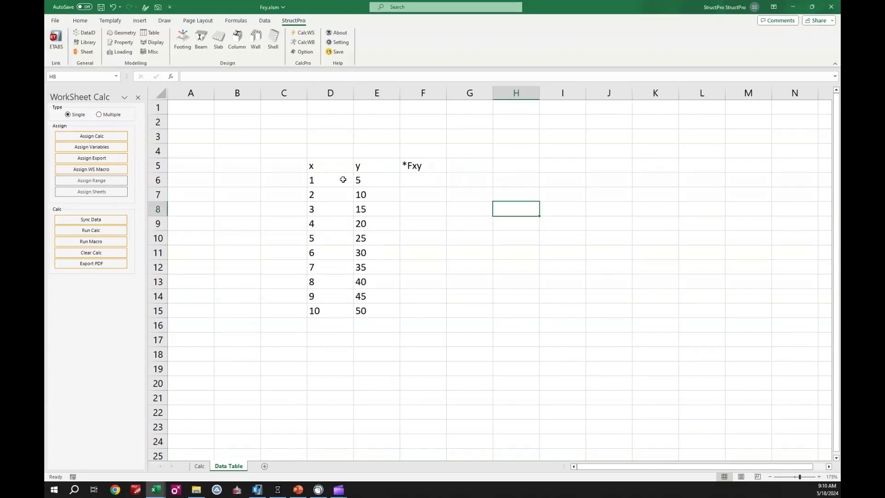
Run the worksheet calculation for all x rows in D6 to D15 to fill the Fxy column
{"action": "left_click_drag", "start_coordinate": [339, 179], "coordinate": [333, 309]}
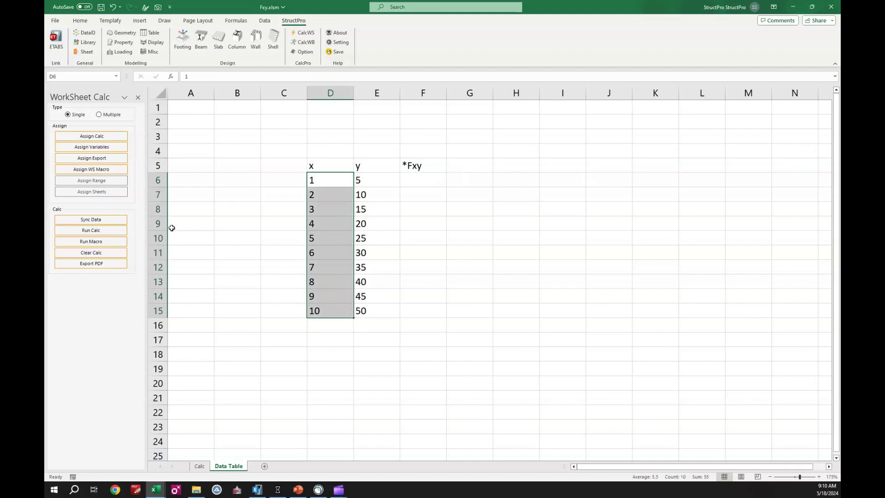
{"action": "left_click", "coordinate": [119, 230]}
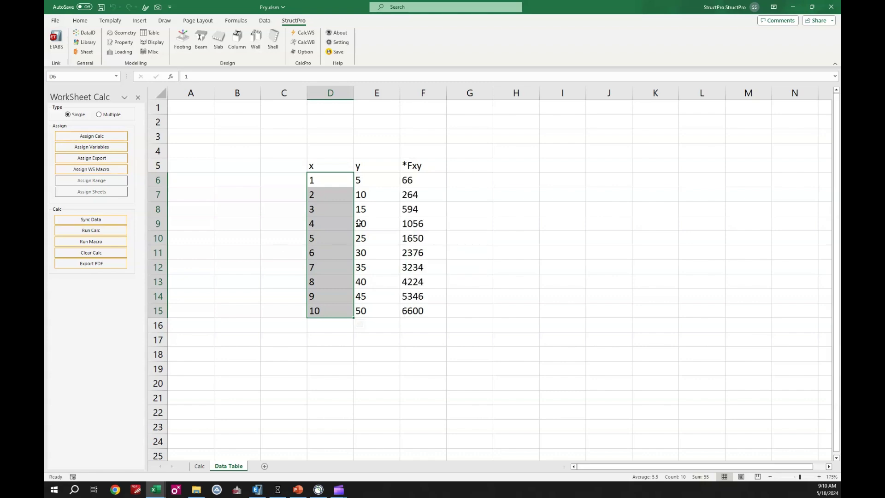
{"action": "left_click_drag", "start_coordinate": [417, 184], "coordinate": [421, 311]}
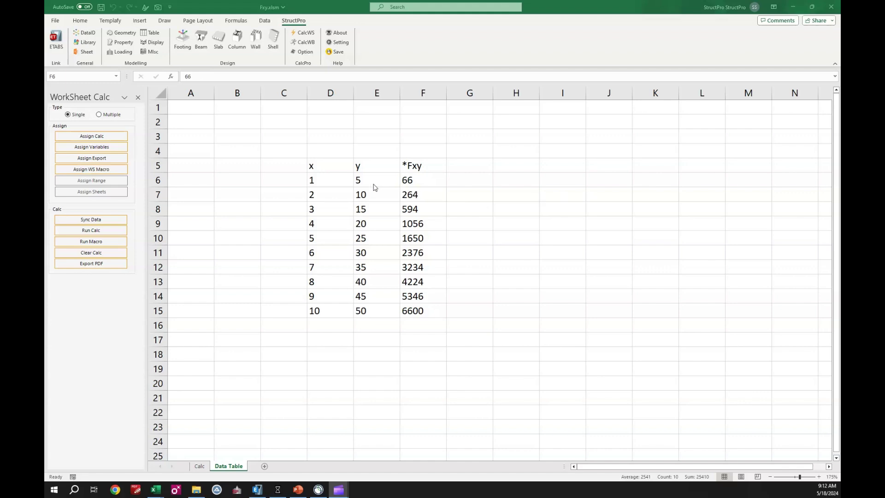
Clear the calculated Fxy results for the rows D6 to D15
{"action": "left_click_drag", "start_coordinate": [346, 177], "coordinate": [344, 308]}
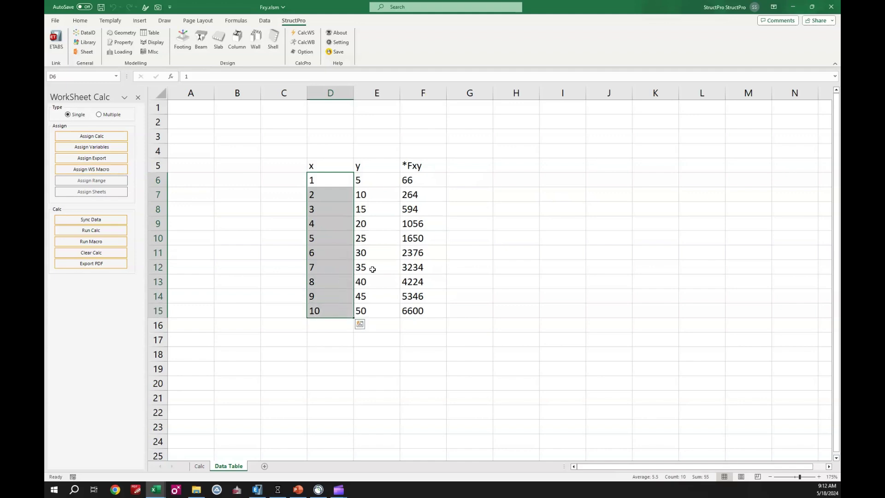
{"action": "left_click", "coordinate": [108, 254]}
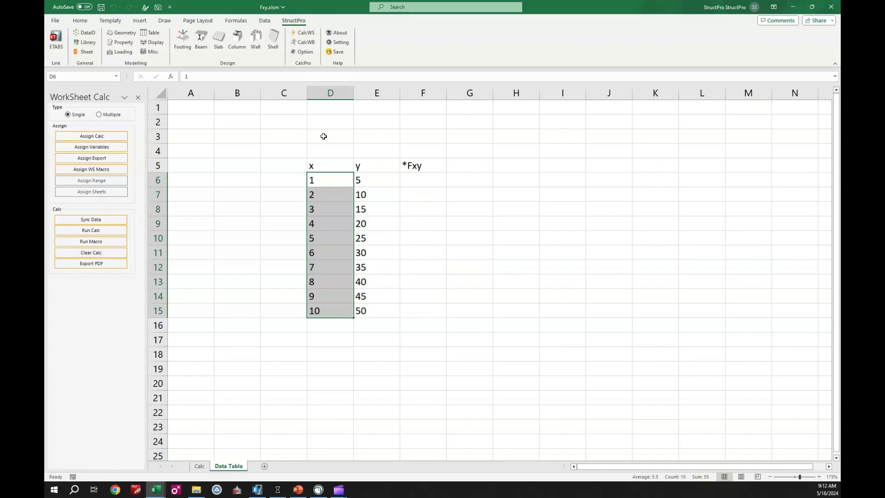
{"action": "left_click", "coordinate": [346, 45]}
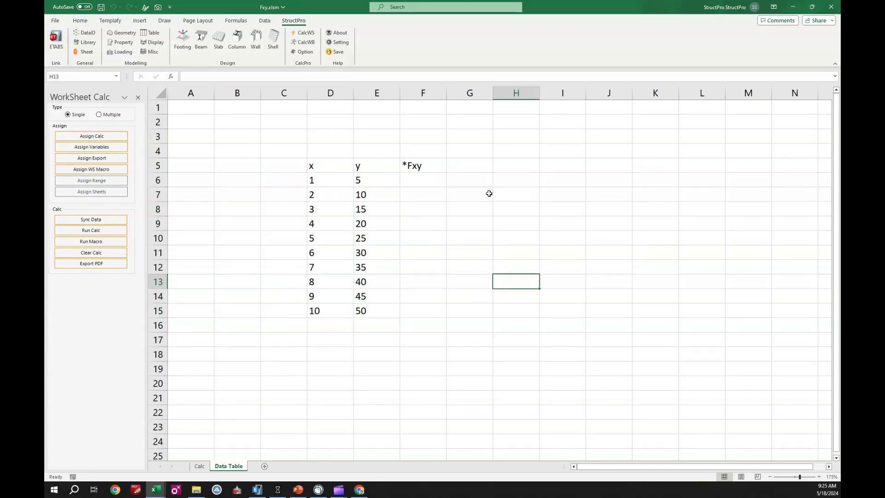
On the Calc sheet, set x to 99 in F4 and y to 199 in F5
{"action": "left_click", "coordinate": [200, 466]}
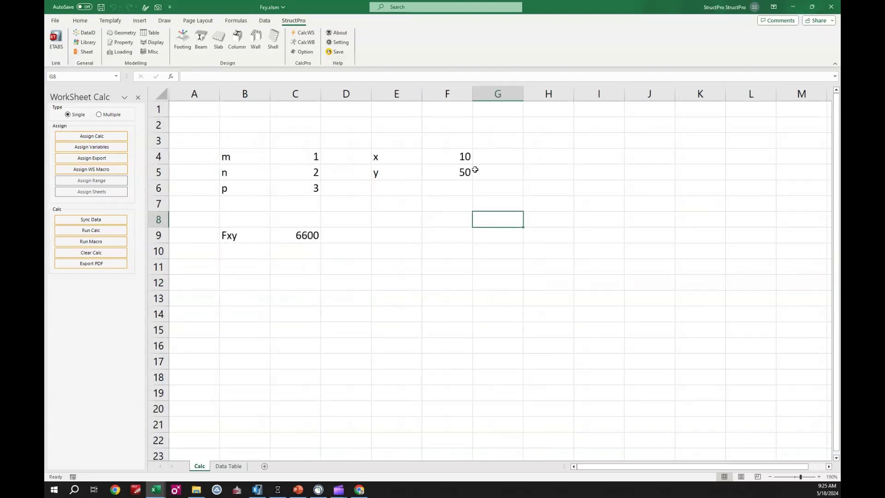
{"action": "left_click", "coordinate": [453, 161]}
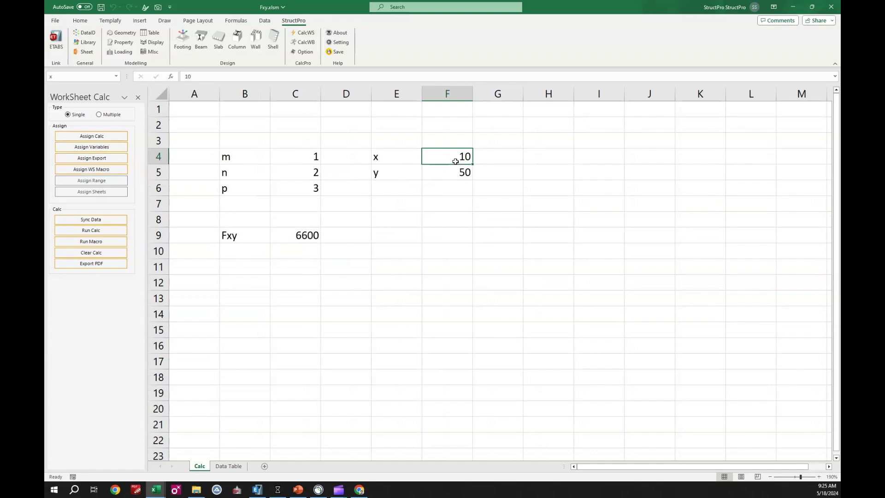
{"action": "type", "text": "99"}
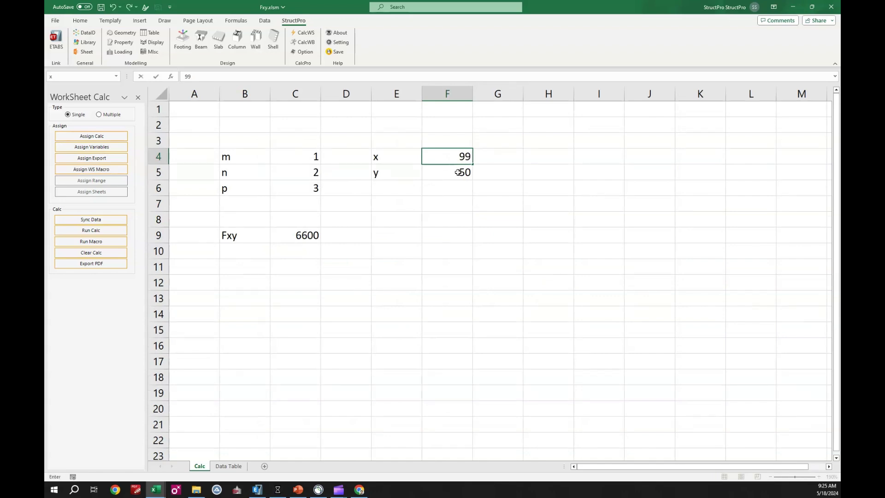
{"action": "left_click", "coordinate": [458, 172]}
{"action": "type", "text": "1"}
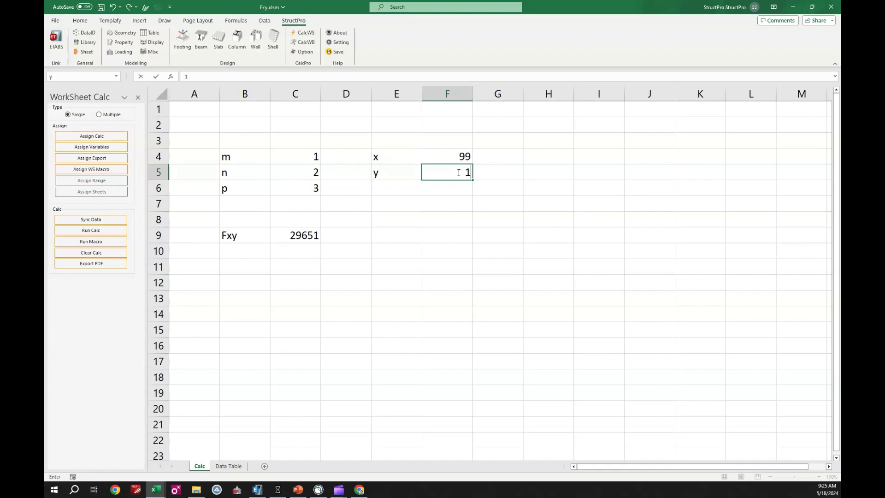
{"action": "type", "text": "99"}
{"action": "left_click", "coordinate": [483, 204]}
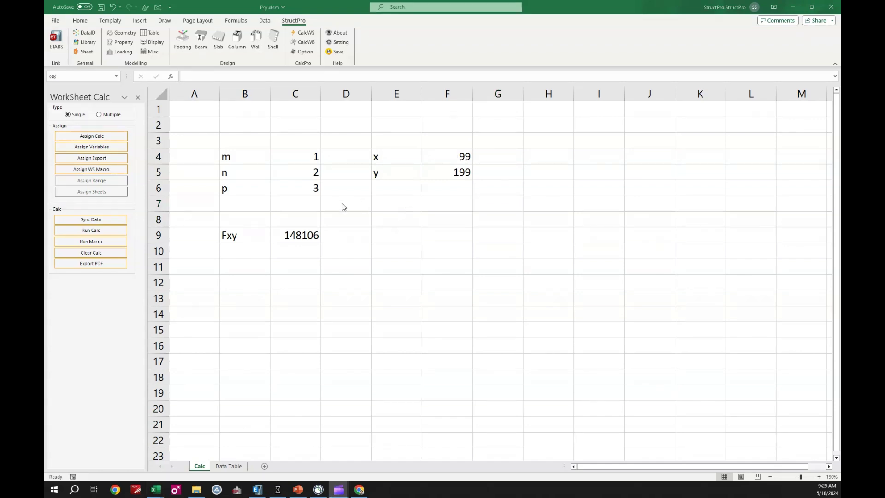
Sync the Data Table row with x = 5 and y = 25 to the Calc sheet
{"action": "left_click", "coordinate": [228, 467]}
{"action": "left_click", "coordinate": [228, 467]}
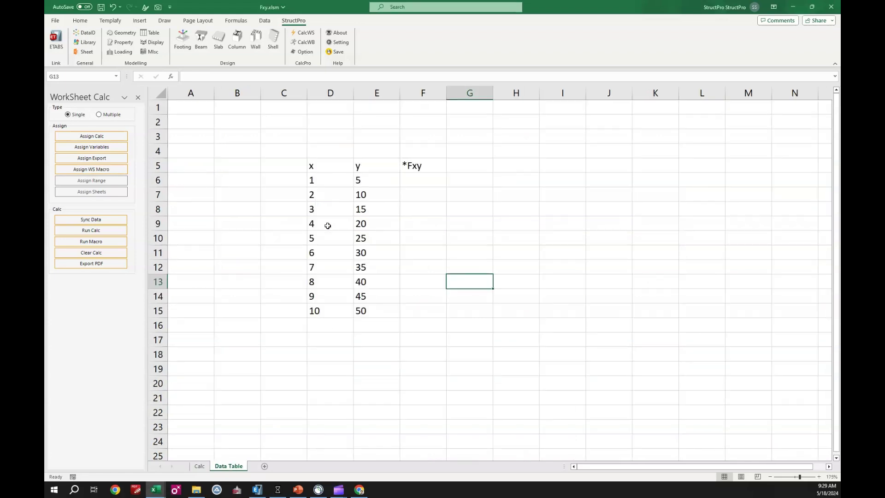
{"action": "left_click", "coordinate": [333, 238]}
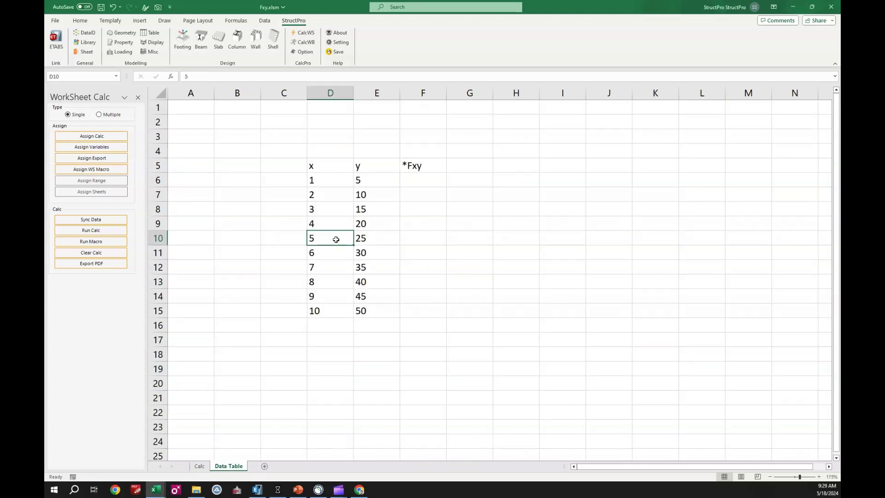
{"action": "left_click_drag", "start_coordinate": [336, 237], "coordinate": [409, 239]}
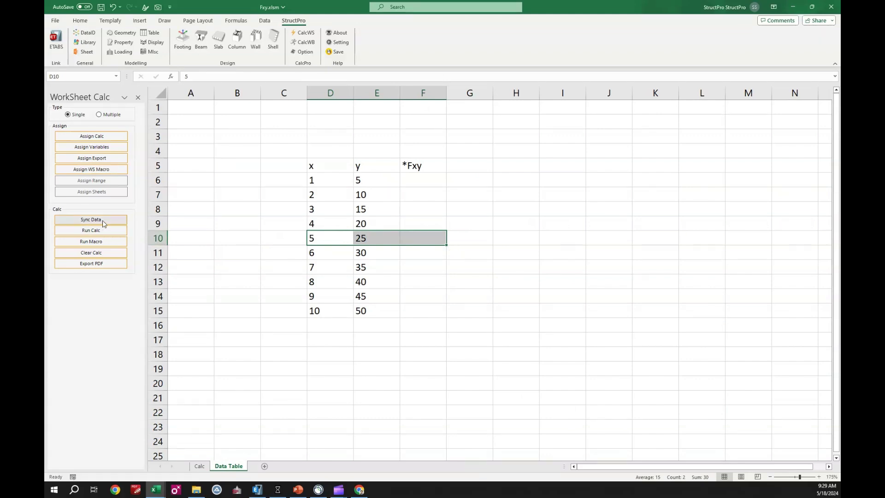
{"action": "left_click", "coordinate": [103, 224]}
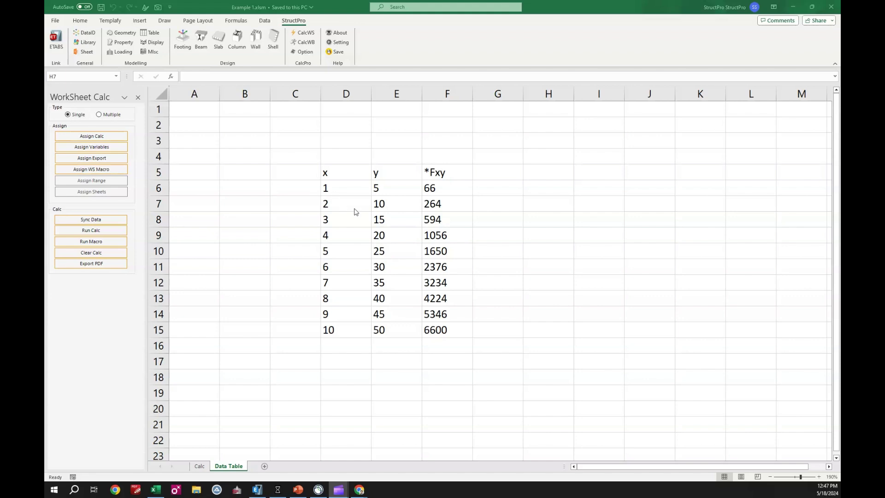
Assign the Calc sheet as the sheet exported in the report and accept the export settings
{"action": "left_click", "coordinate": [87, 160]}
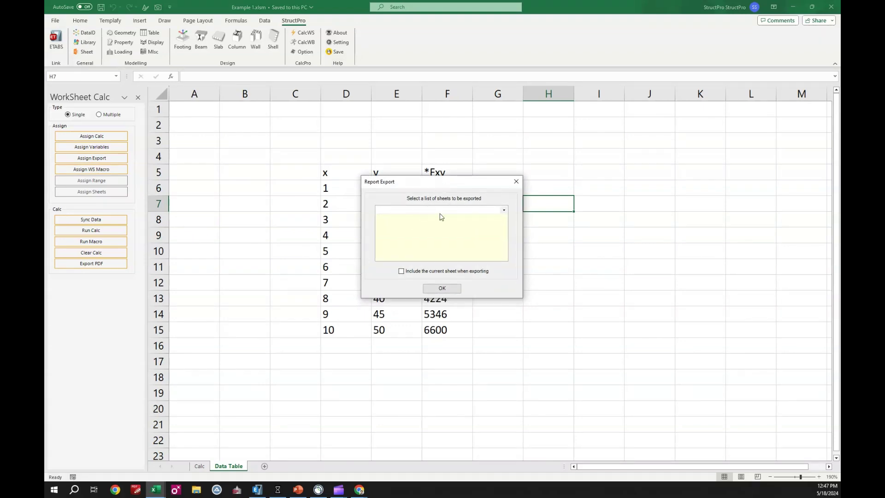
{"action": "left_click", "coordinate": [504, 211]}
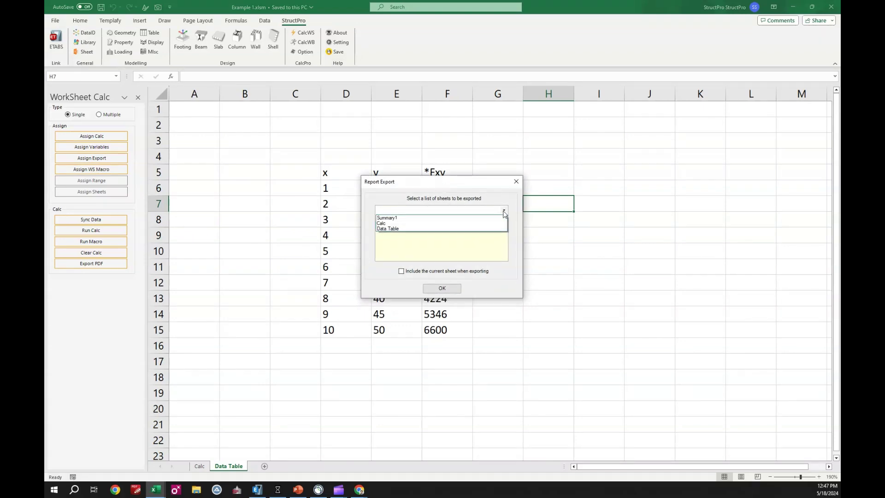
{"action": "left_click", "coordinate": [440, 225]}
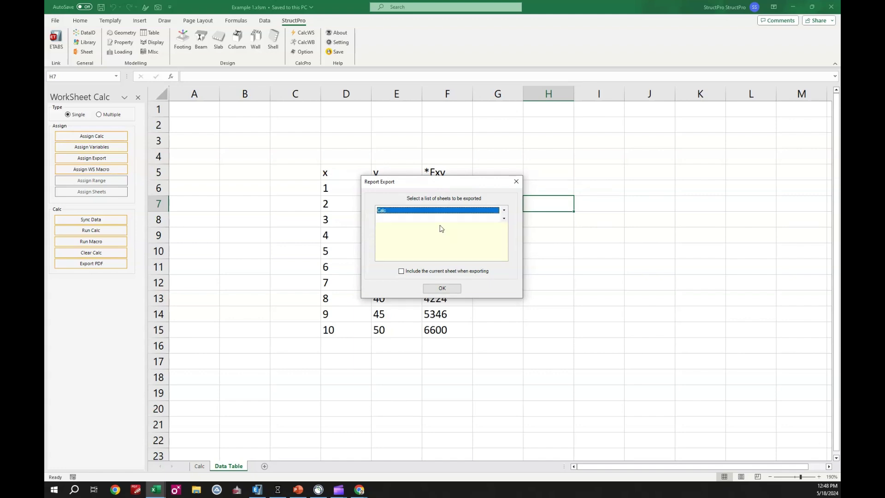
{"action": "left_click", "coordinate": [447, 289]}
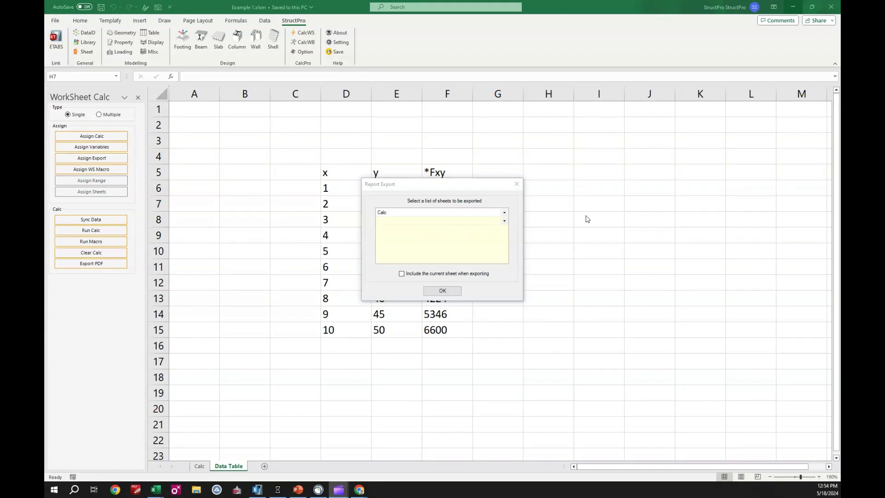
Add Data Table and Summary1 to the report export list and move Data Table down below Summary1
{"action": "left_click", "coordinate": [504, 221]}
{"action": "left_click", "coordinate": [505, 222]}
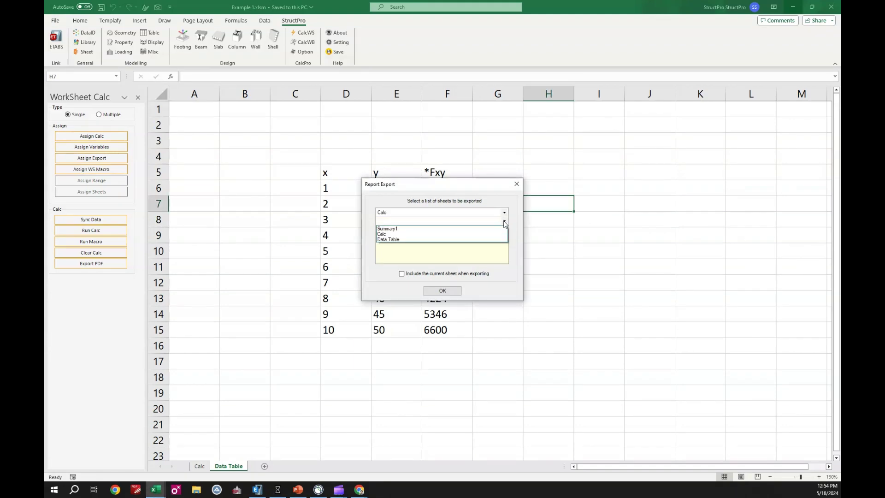
{"action": "left_click", "coordinate": [484, 240]}
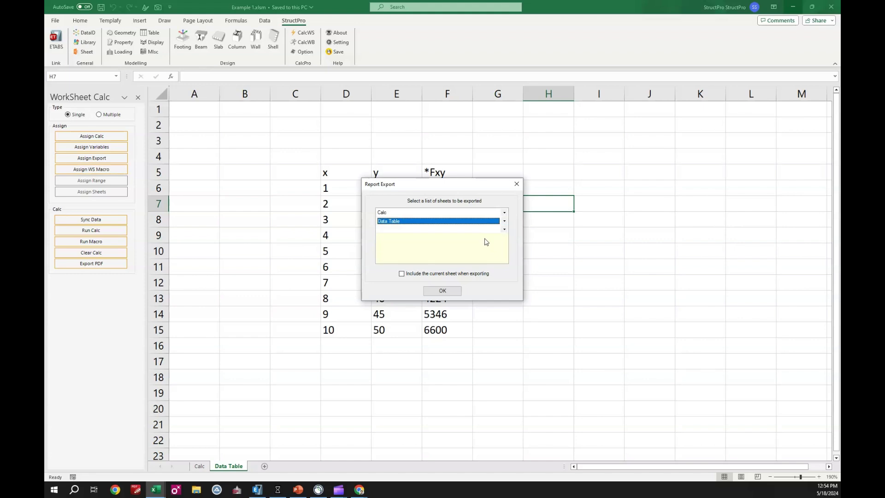
{"action": "left_click", "coordinate": [504, 232]}
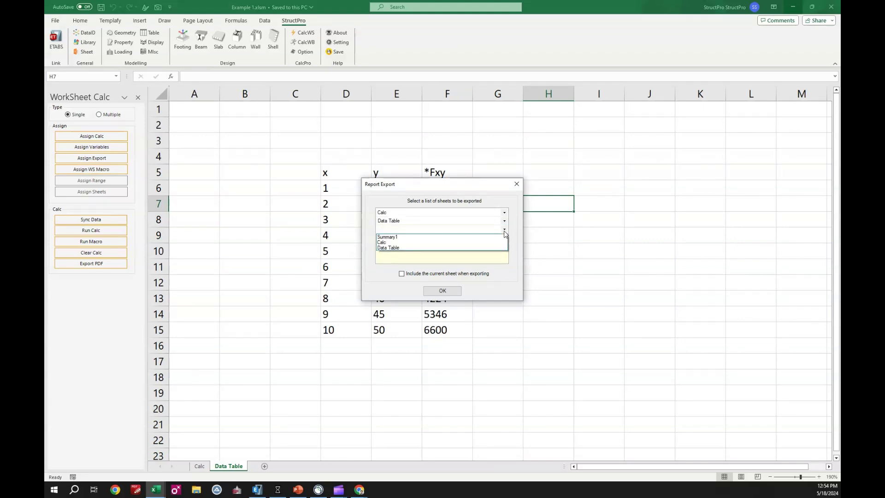
{"action": "left_click", "coordinate": [458, 239]}
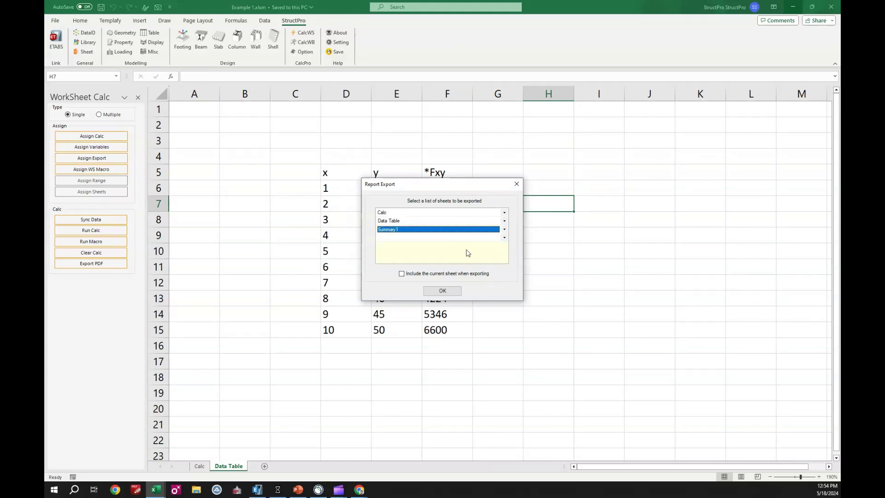
{"action": "right_click", "coordinate": [452, 224]}
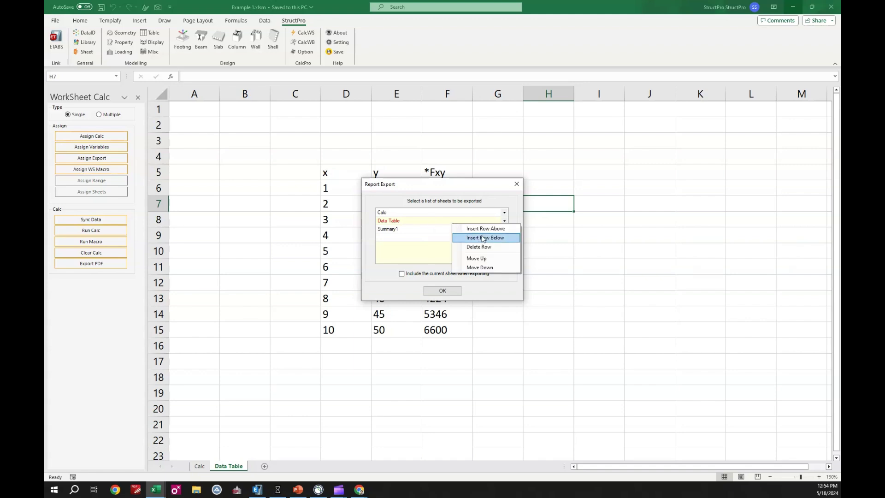
{"action": "left_click", "coordinate": [485, 266]}
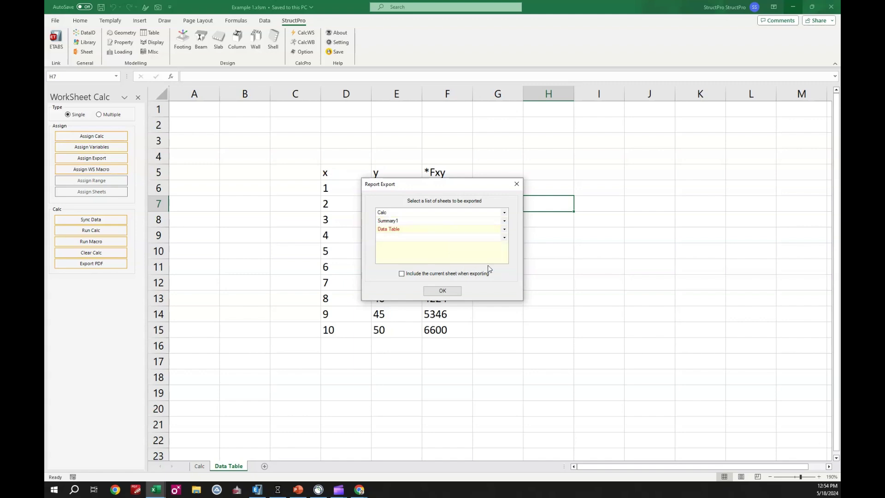
Delete the Summary1 and Data Table rows from the report export list
{"action": "right_click", "coordinate": [442, 225]}
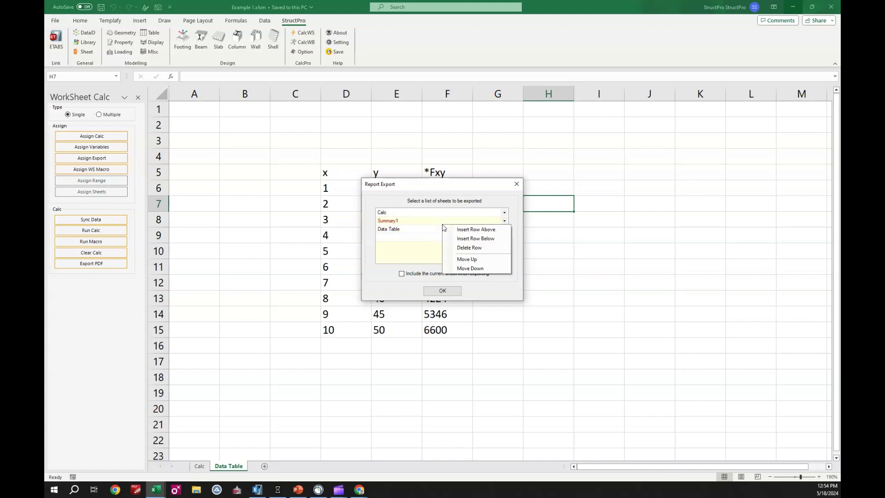
{"action": "left_click", "coordinate": [464, 248]}
{"action": "left_click", "coordinate": [442, 225]}
{"action": "right_click", "coordinate": [443, 224]}
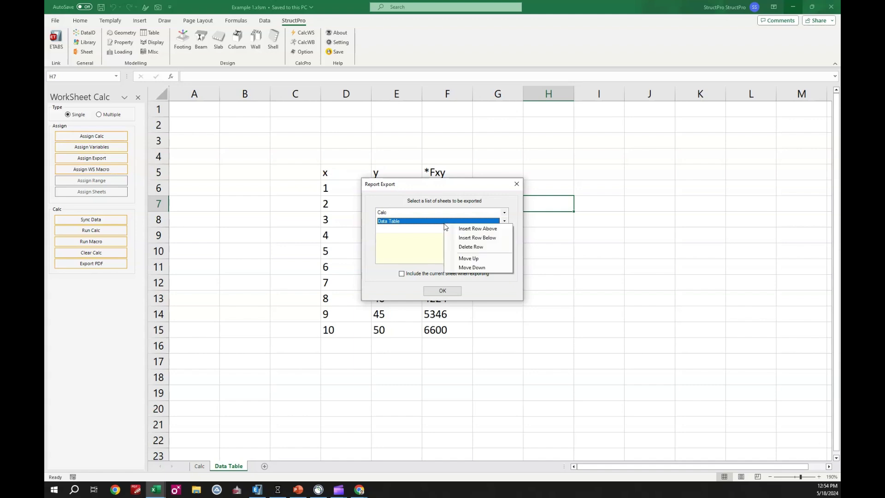
{"action": "left_click", "coordinate": [461, 246]}
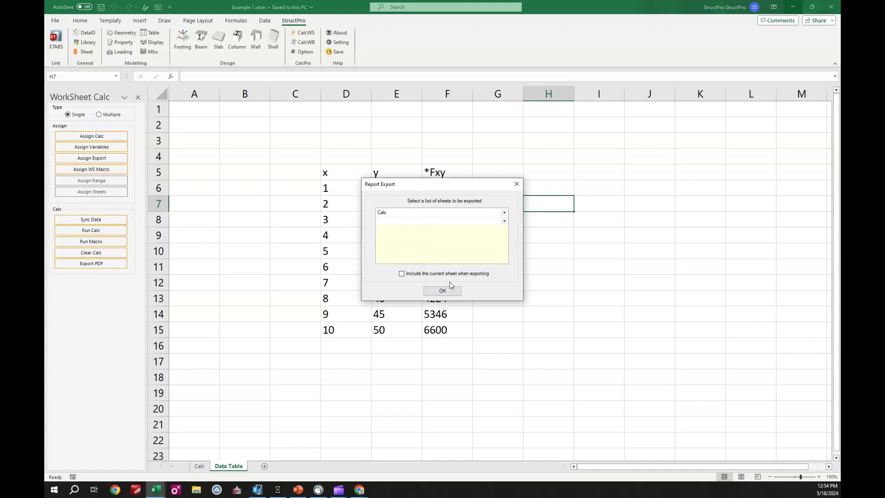
Try to delete the empty row below Calc in the report export list and accept the export settings
{"action": "right_click", "coordinate": [455, 227]}
{"action": "left_click", "coordinate": [447, 221]}
{"action": "right_click", "coordinate": [447, 220]}
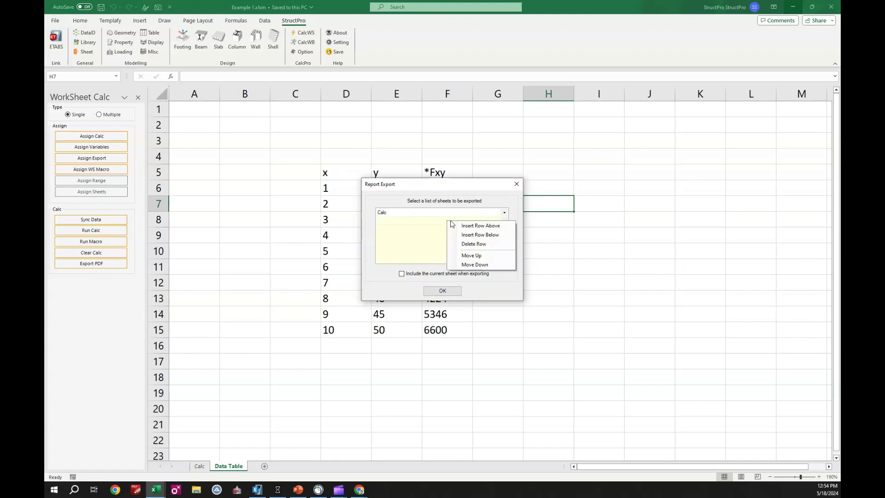
{"action": "left_click", "coordinate": [464, 244]}
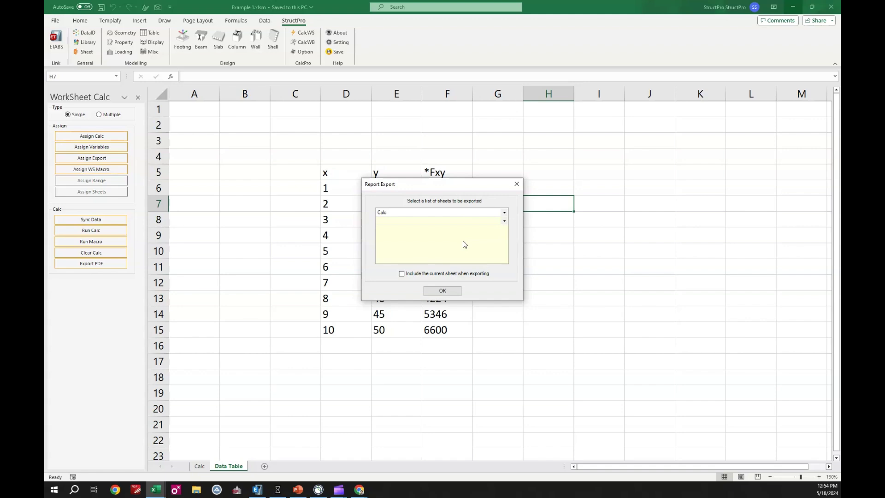
{"action": "left_click", "coordinate": [436, 292]}
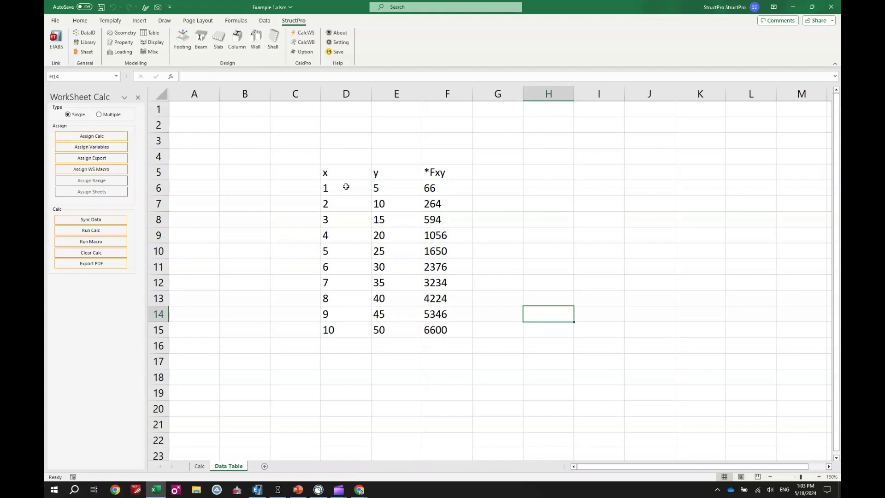
Export the Data Table rows for x = 1 to 10 as a PDF report named New Report on the Desktop
{"action": "left_click_drag", "start_coordinate": [345, 187], "coordinate": [343, 328]}
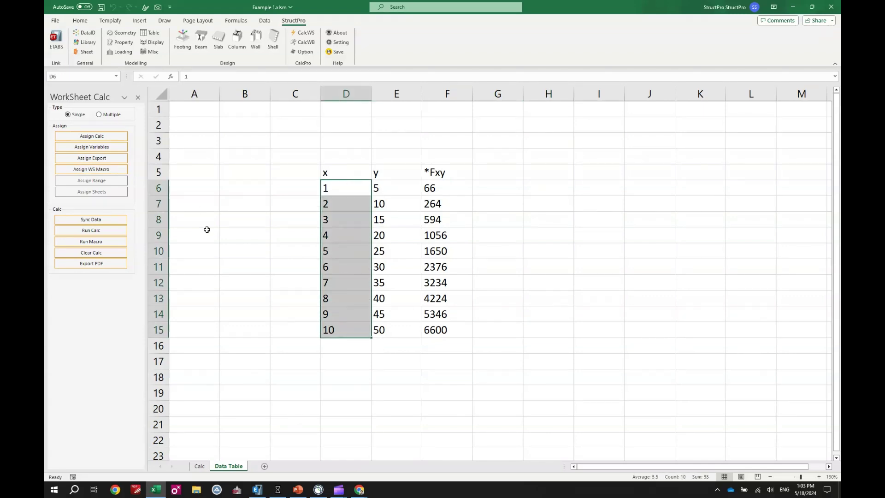
{"action": "left_click", "coordinate": [104, 263]}
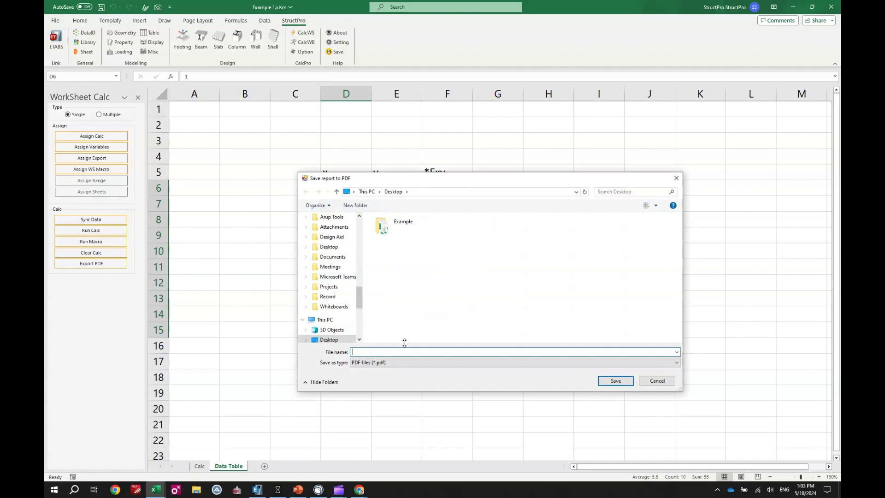
{"action": "type", "text": "New Report"}
{"action": "key", "text": "Return"}
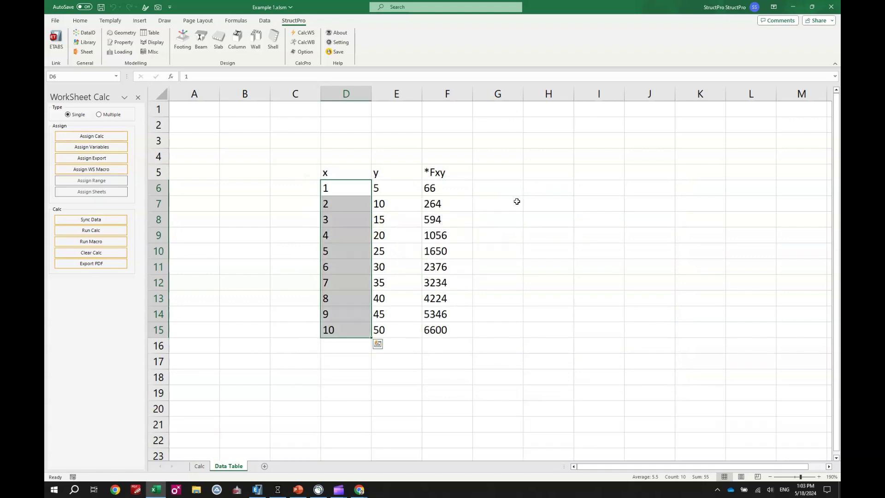
{"action": "left_click", "coordinate": [516, 201]}
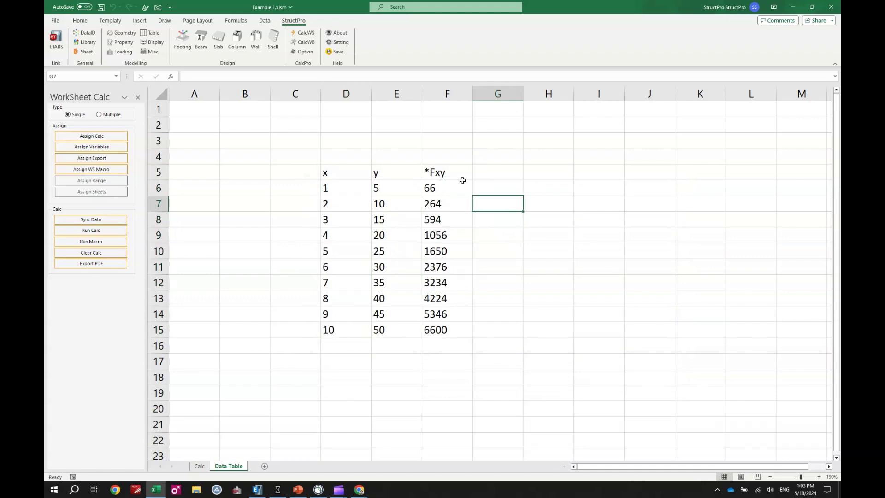
Open New Report.pdf from the desktop, then widen its window and move it clear of the desktop files
{"action": "left_click", "coordinate": [792, 7]}
{"action": "left_click", "coordinate": [65, 59]}
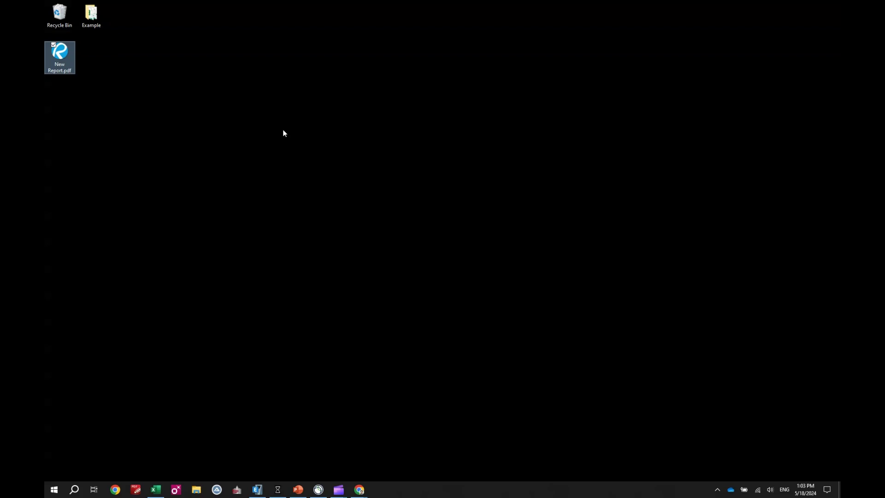
{"action": "key", "text": "Return"}
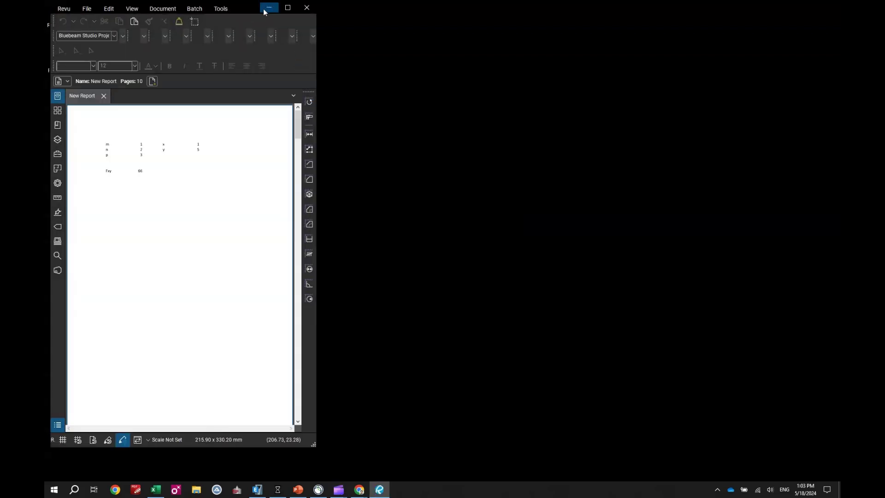
{"action": "left_click_drag", "start_coordinate": [316, 76], "coordinate": [656, 84]}
{"action": "left_click_drag", "start_coordinate": [405, 5], "coordinate": [569, 24]}
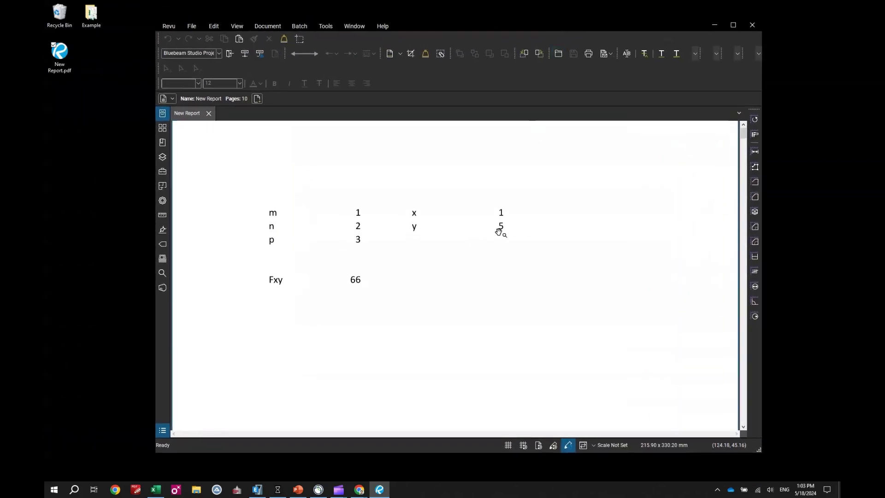
Look through the report pages to check the x, y and Fxy values calculated for each case
{"action": "scroll", "coordinate": [500, 231], "scroll_direction": "down", "scroll_amount": 2}
{"action": "scroll", "coordinate": [498, 253], "scroll_direction": "down", "scroll_amount": 10}
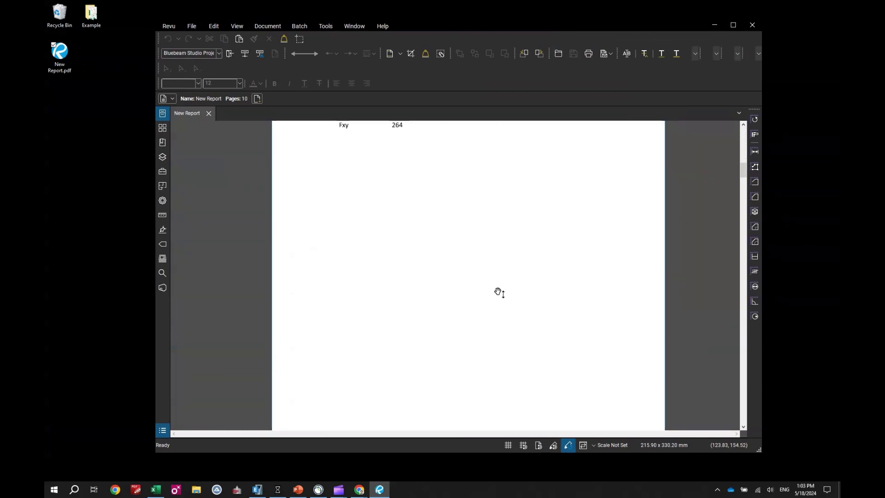
{"action": "scroll", "coordinate": [499, 291], "scroll_direction": "up", "scroll_amount": 2}
{"action": "scroll", "coordinate": [468, 262], "scroll_direction": "down", "scroll_amount": 5}
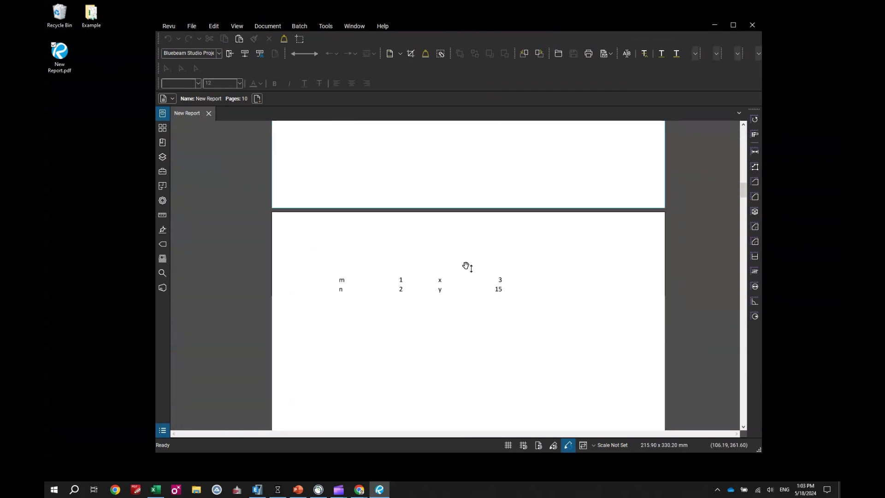
{"action": "scroll", "coordinate": [424, 320], "scroll_direction": "down", "scroll_amount": 4}
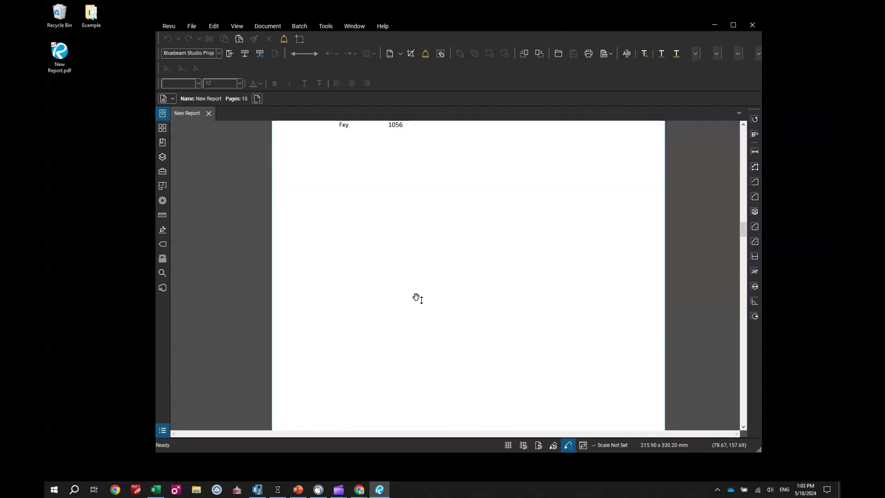
{"action": "scroll", "coordinate": [448, 278], "scroll_direction": "down", "scroll_amount": 10}
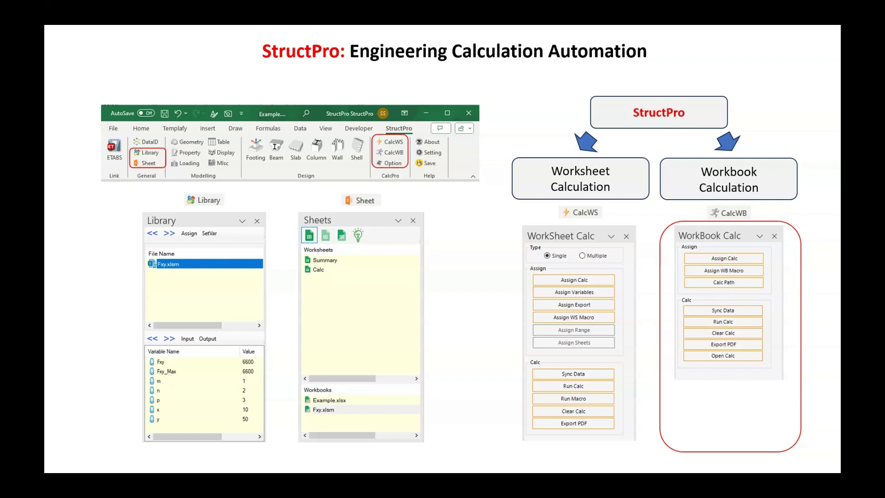
{"action": "key", "text": "Right"}
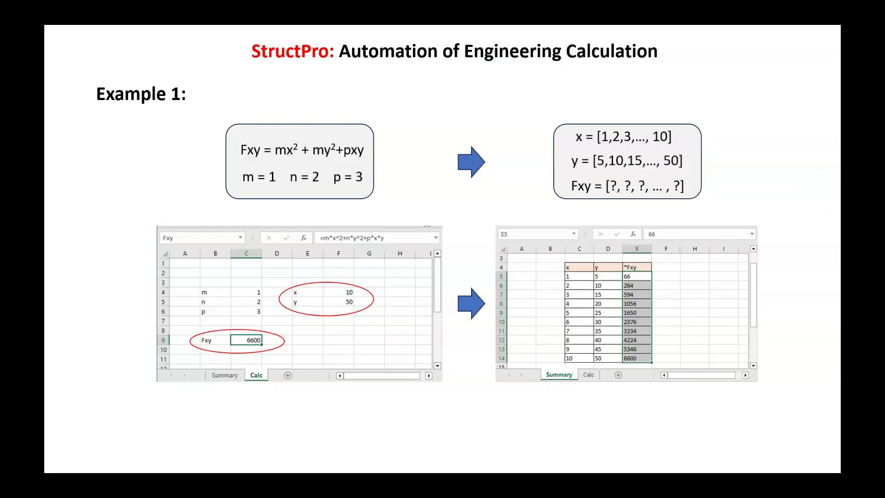
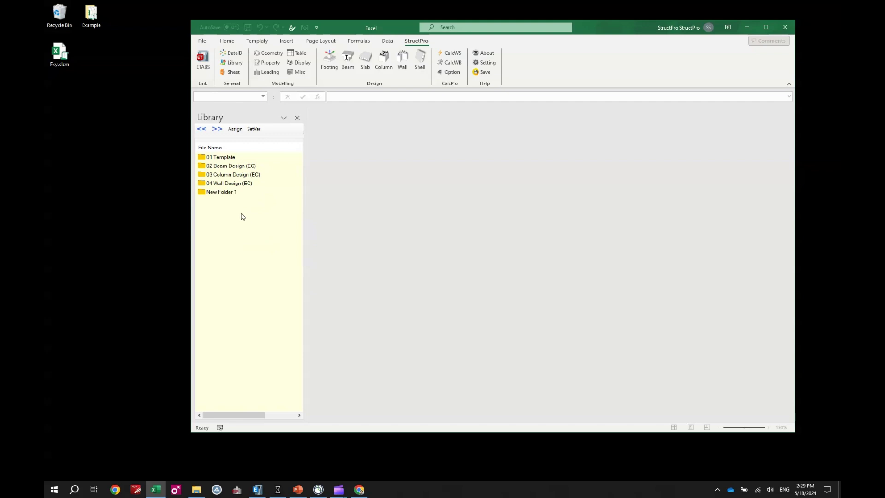
Rename the New Folder 1 folder in the Library to My Calc
{"action": "left_click", "coordinate": [229, 194]}
{"action": "left_click", "coordinate": [236, 194]}
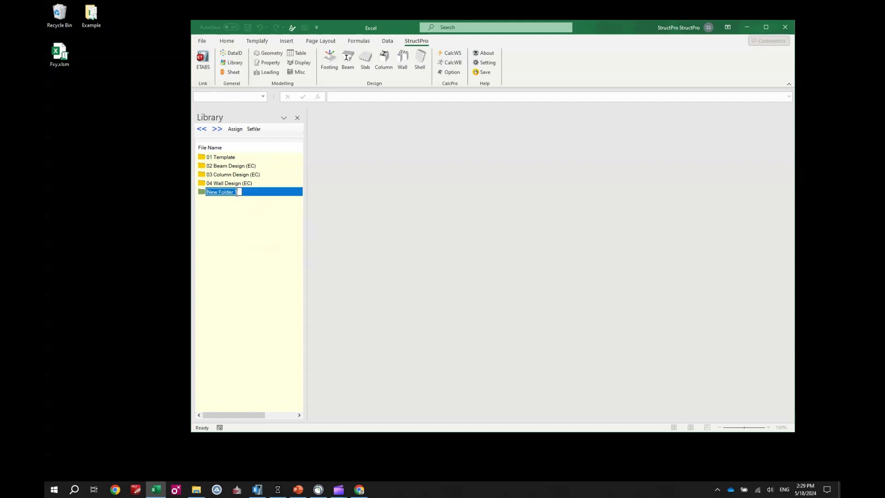
{"action": "type", "text": "My Calc"}
{"action": "key", "text": "Return"}
{"action": "left_click", "coordinate": [244, 232]}
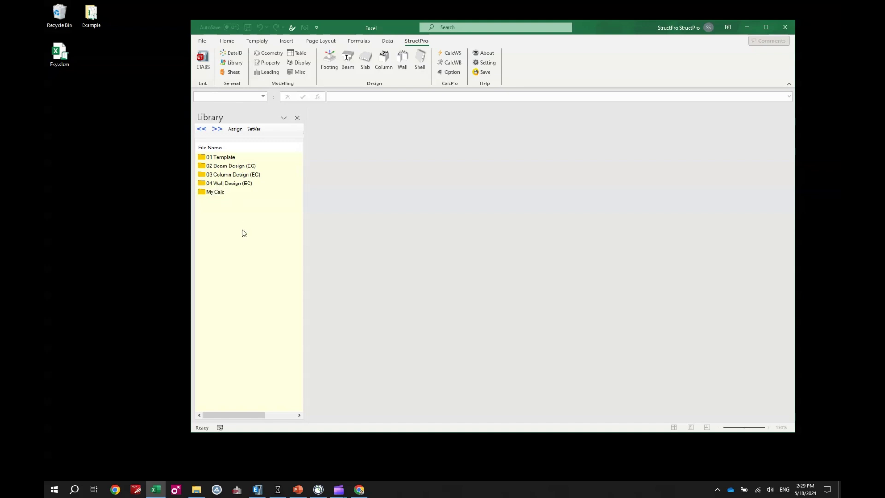
Move the Fxy.xlsm file from the desktop into the My Calc folder of the Library
{"action": "double_click", "coordinate": [230, 194]}
{"action": "left_click", "coordinate": [59, 53]}
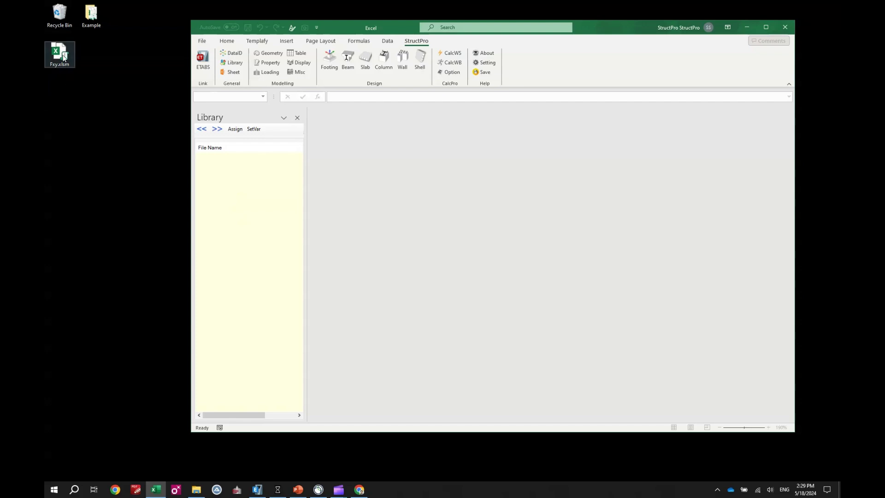
{"action": "right_click", "coordinate": [45, 55]}
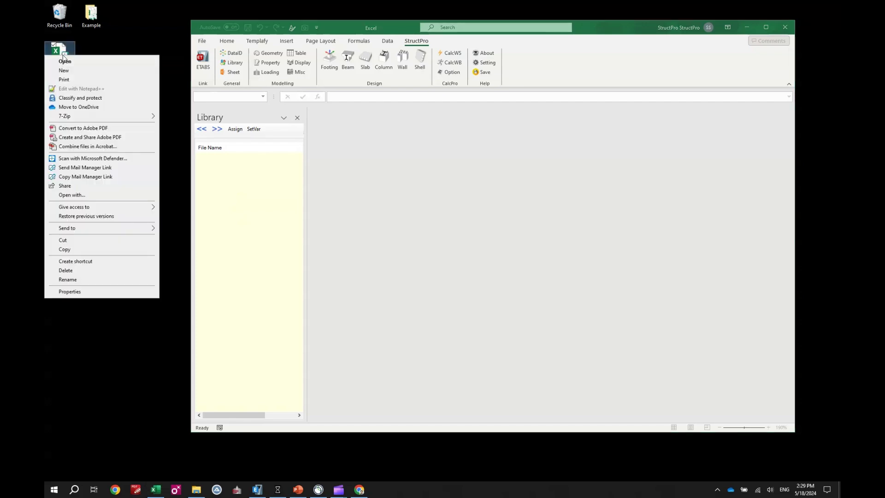
{"action": "left_click", "coordinate": [83, 240]}
{"action": "left_click", "coordinate": [236, 176]}
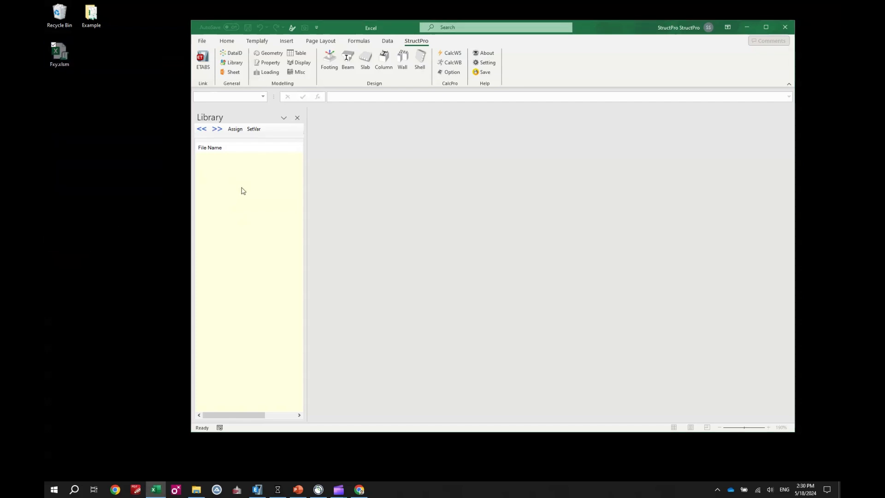
{"action": "right_click", "coordinate": [241, 187]}
{"action": "left_click", "coordinate": [272, 249]}
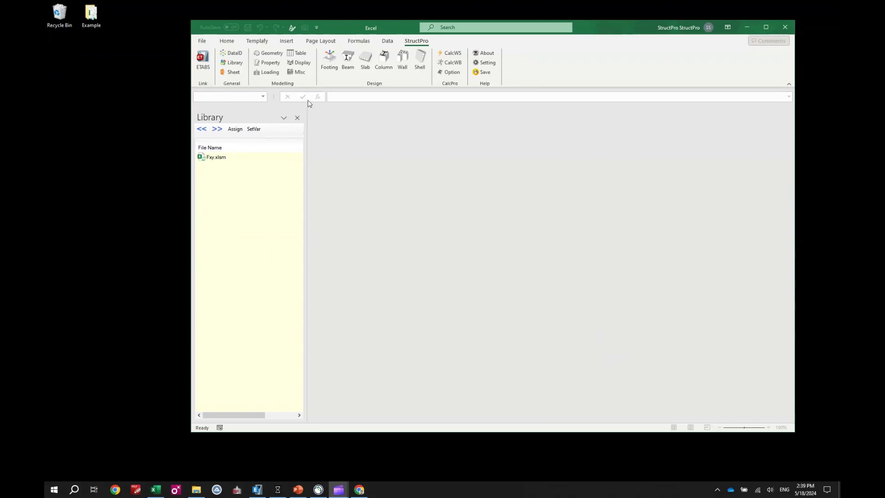
Create a new blank workbook
{"action": "left_click", "coordinate": [204, 41]}
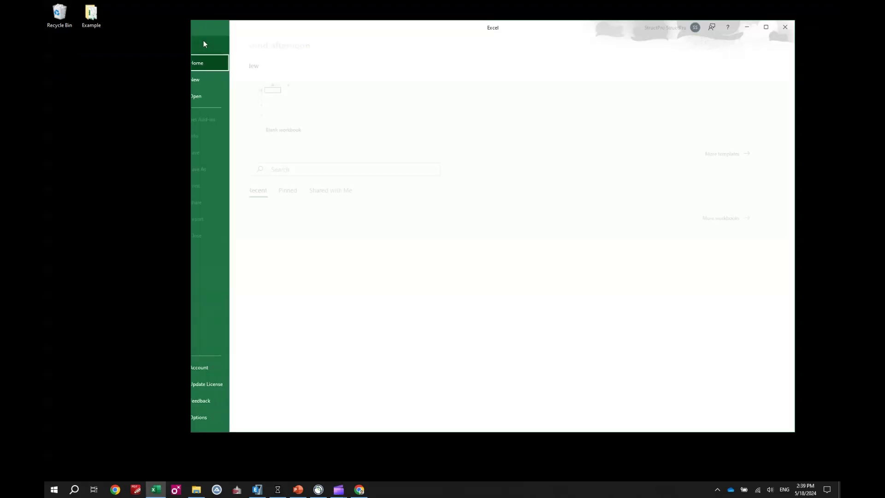
{"action": "left_click", "coordinate": [308, 116]}
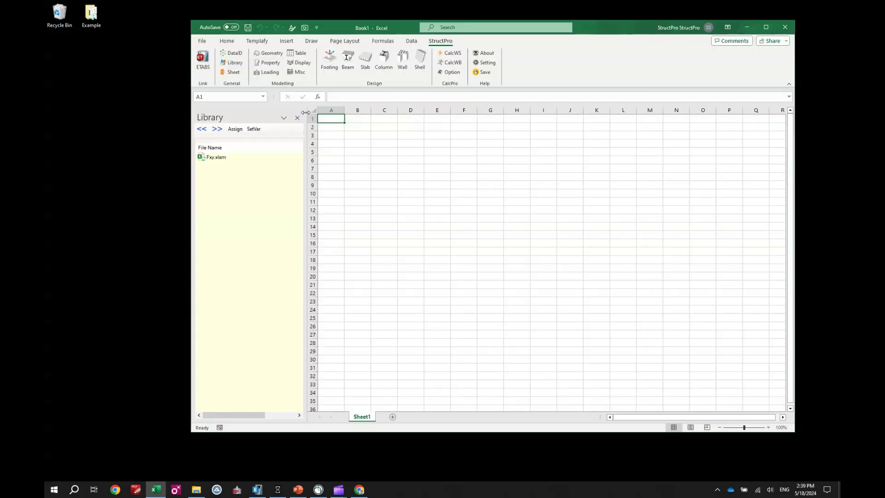
{"action": "left_click", "coordinate": [437, 151]}
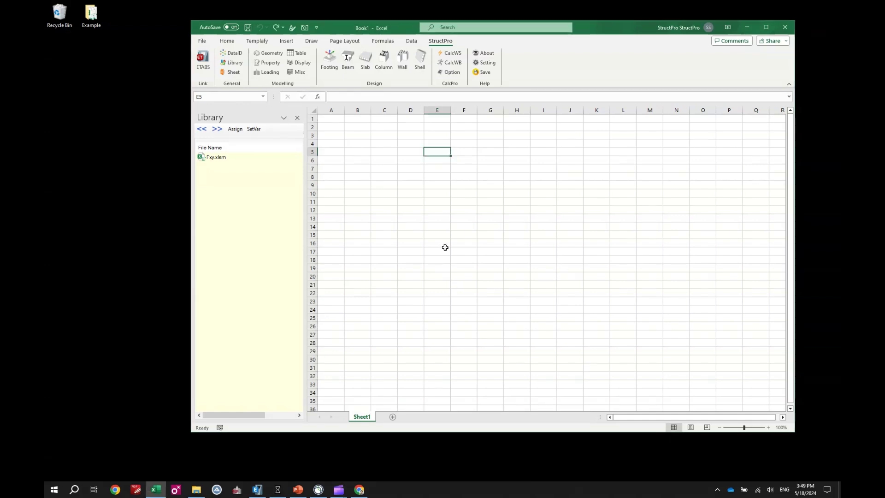
{"action": "left_click", "coordinate": [458, 220]}
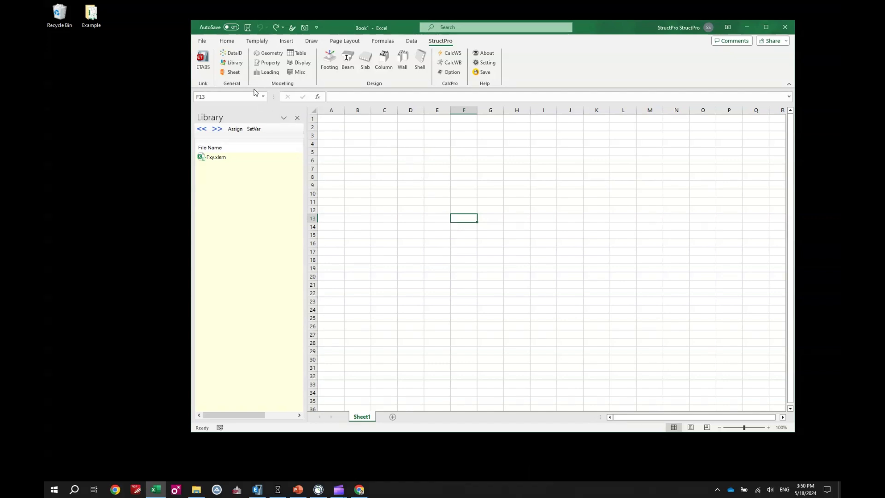
Insert the Case and Type indexes from the Data Index as column headers starting at cell C5
{"action": "left_click", "coordinate": [236, 54]}
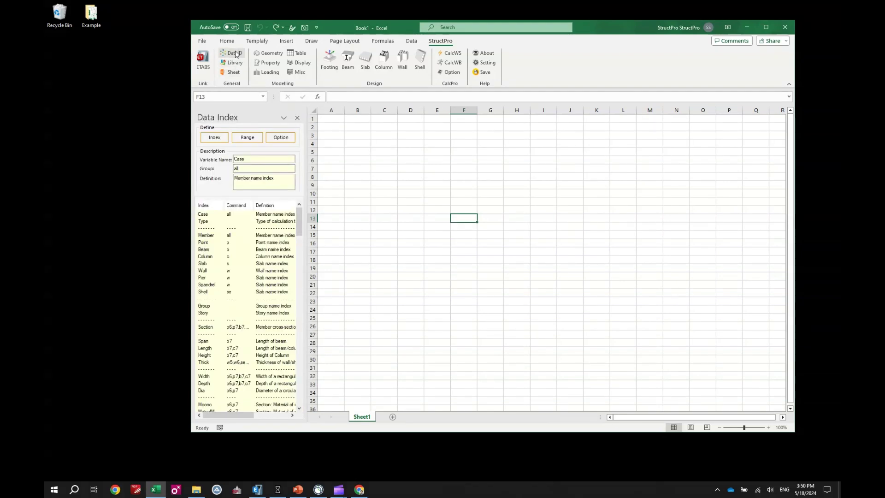
{"action": "left_click", "coordinate": [388, 150]}
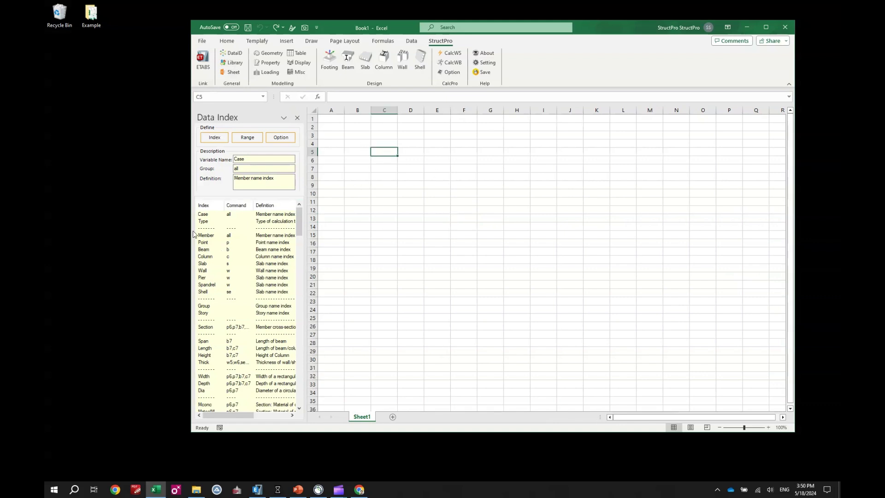
{"action": "left_click", "coordinate": [205, 214]}
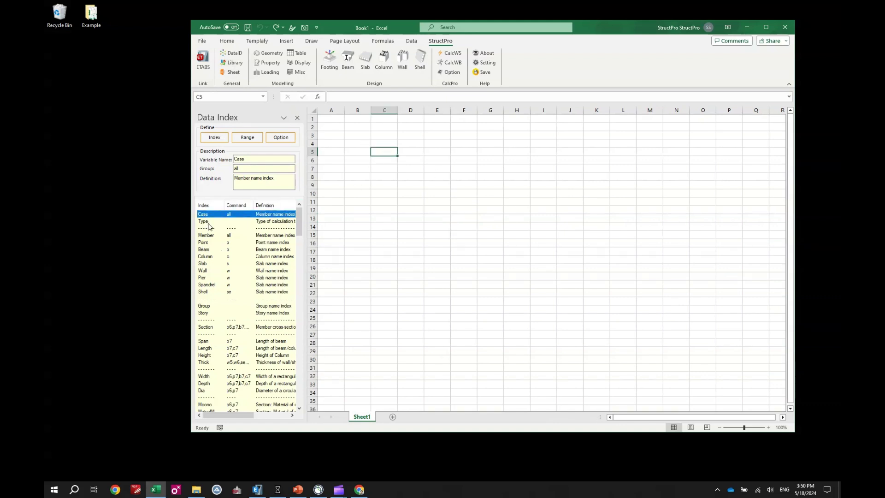
{"action": "left_click", "coordinate": [208, 222], "text": "shift"}
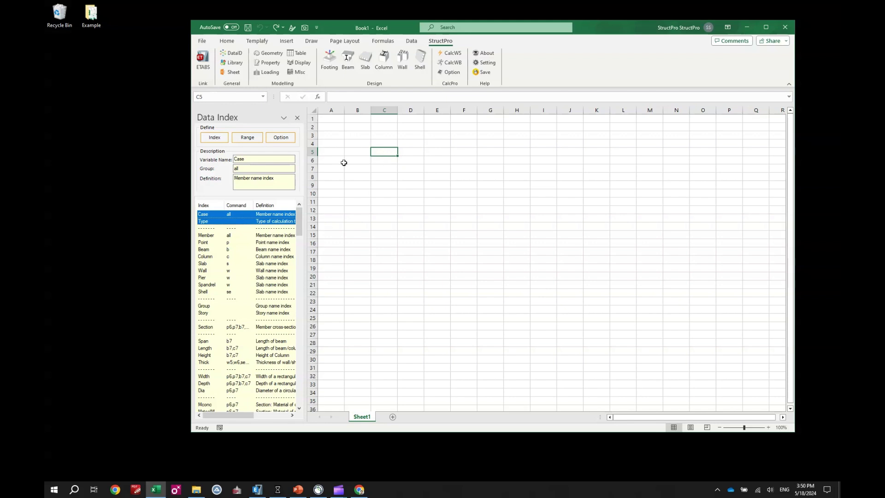
{"action": "left_click", "coordinate": [213, 138]}
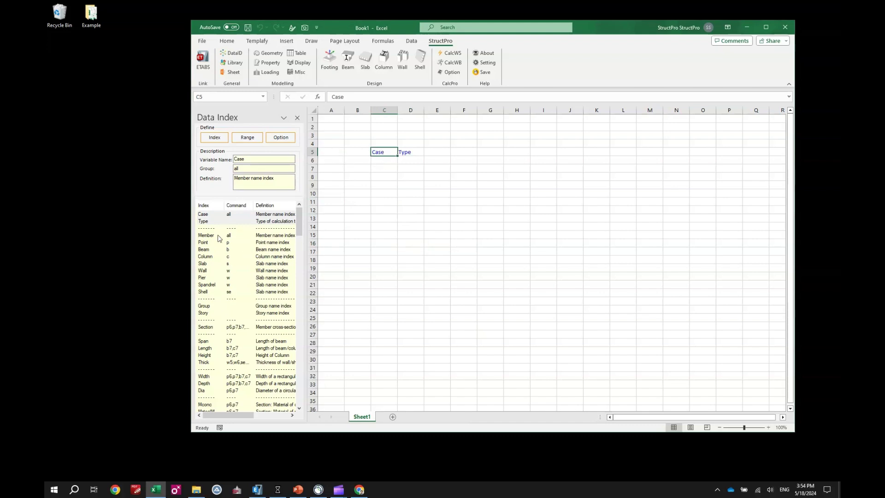
Highlight the member name indexes from Member through Shell in the Data Index, then return to the Case header cell
{"action": "left_click", "coordinate": [219, 237]}
{"action": "left_click", "coordinate": [218, 293], "text": "shift"}
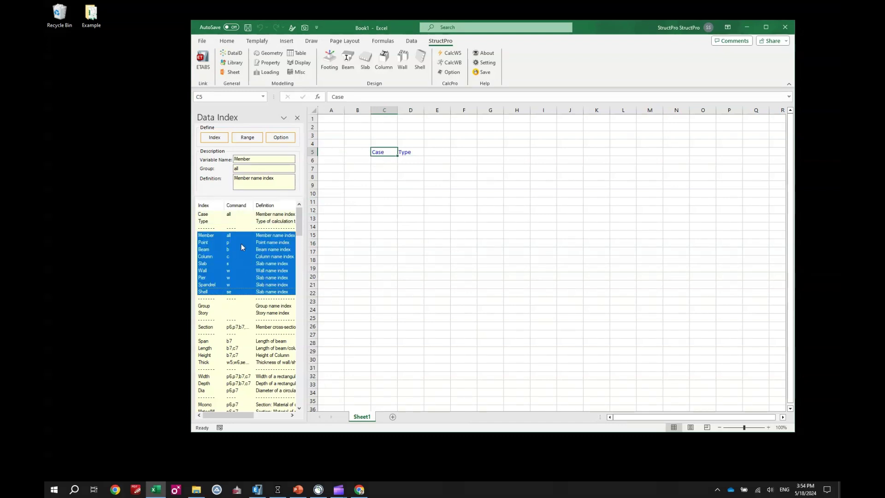
{"action": "left_click", "coordinate": [386, 149]}
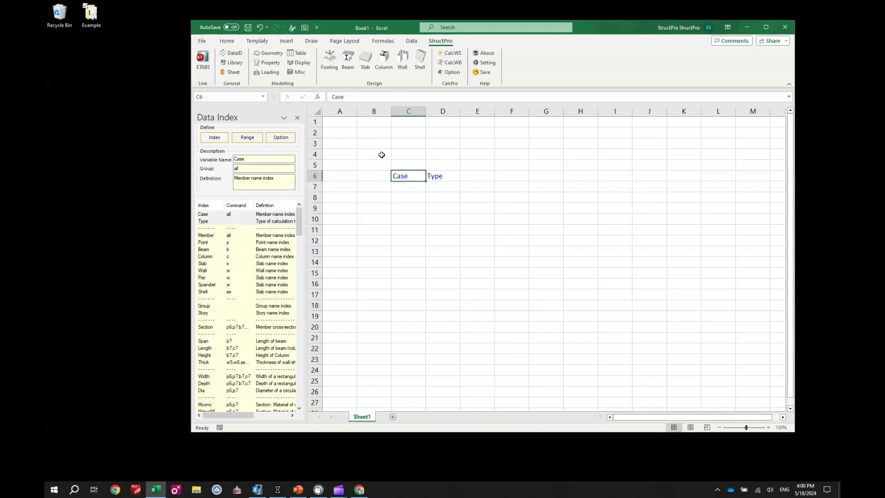
Show the variables of the Fxy.xlsm file in the Library
{"action": "left_click", "coordinate": [232, 63]}
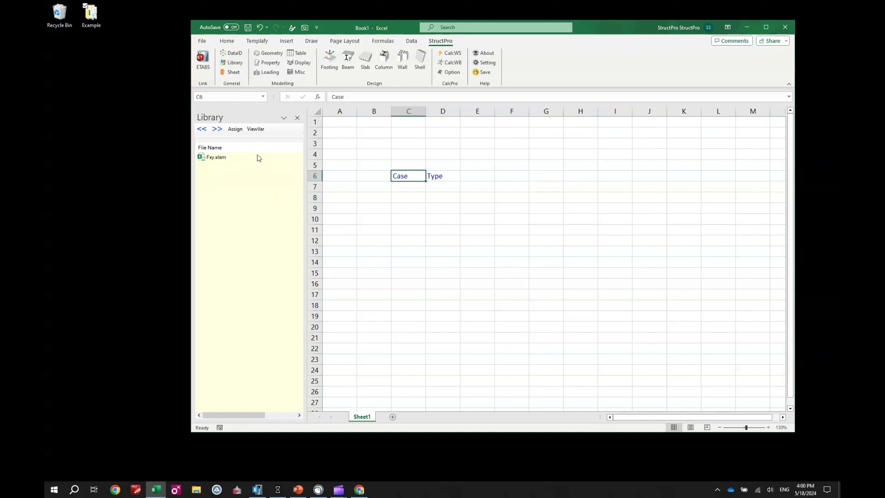
{"action": "left_click", "coordinate": [258, 130]}
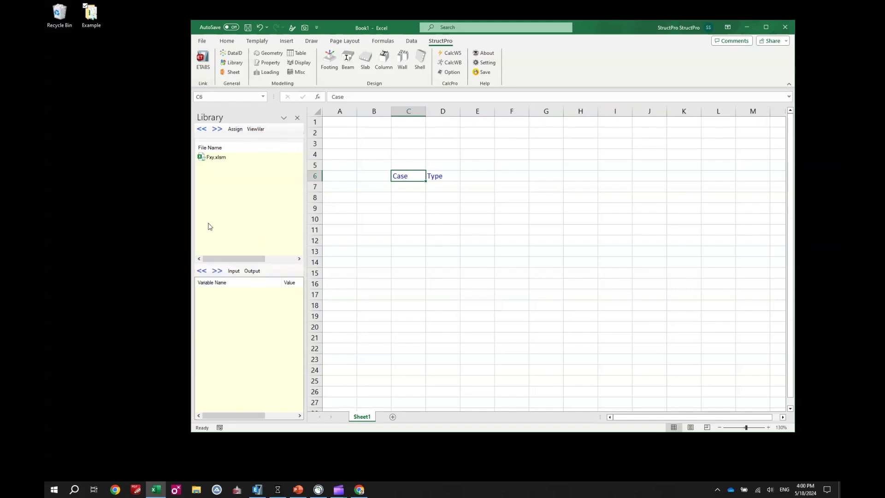
{"action": "left_click", "coordinate": [225, 158]}
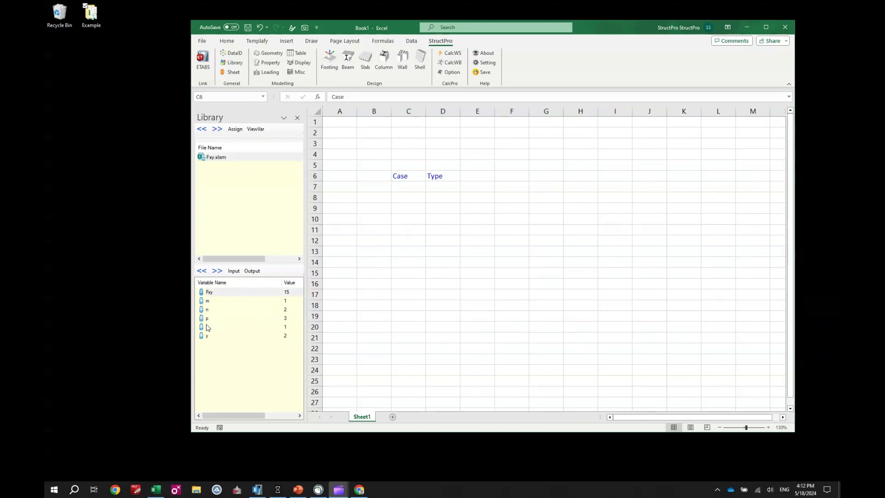
Insert x and y as input headers starting at cell E6, and Fxy as an output header in G6
{"action": "left_click", "coordinate": [480, 175]}
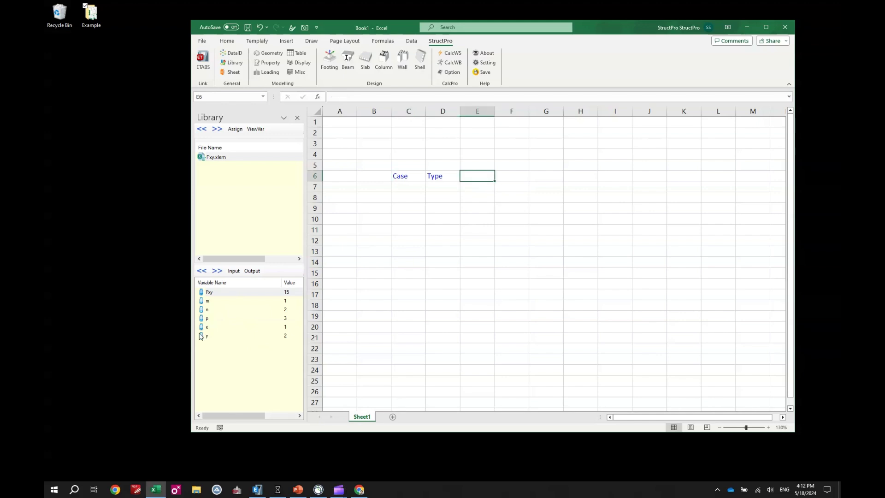
{"action": "left_click", "coordinate": [218, 328]}
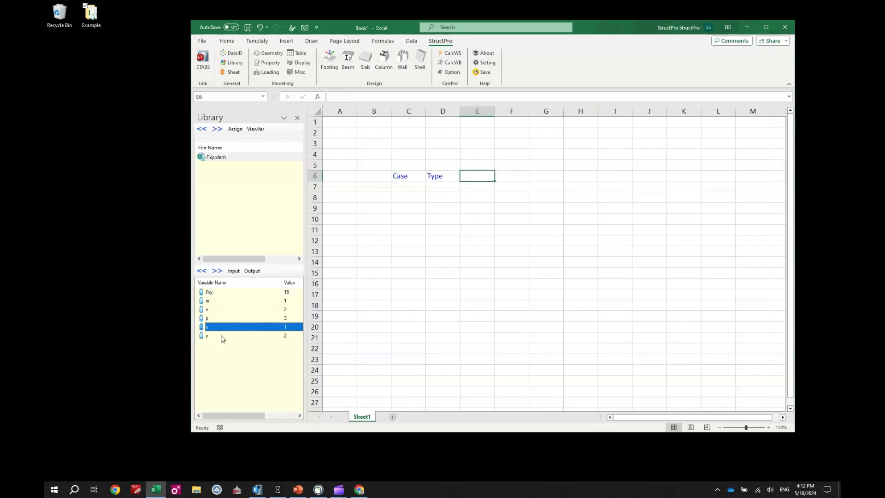
{"action": "left_click", "coordinate": [222, 336], "text": "shift"}
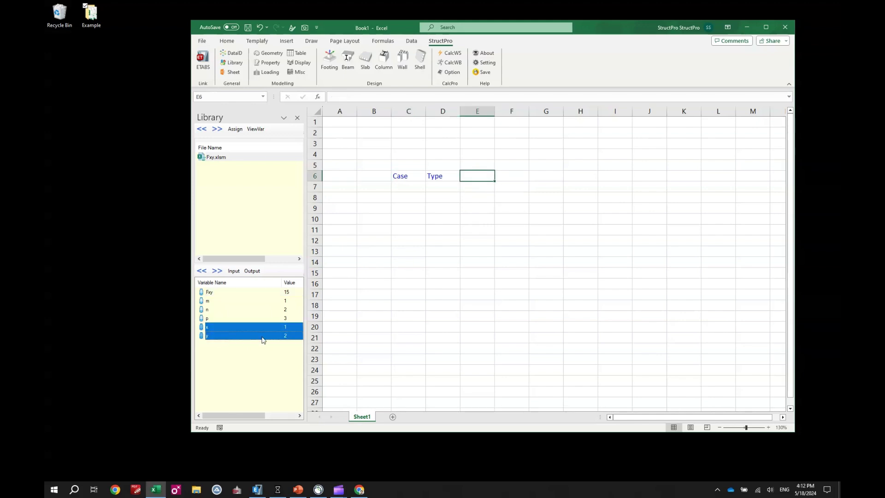
{"action": "left_click", "coordinate": [232, 271]}
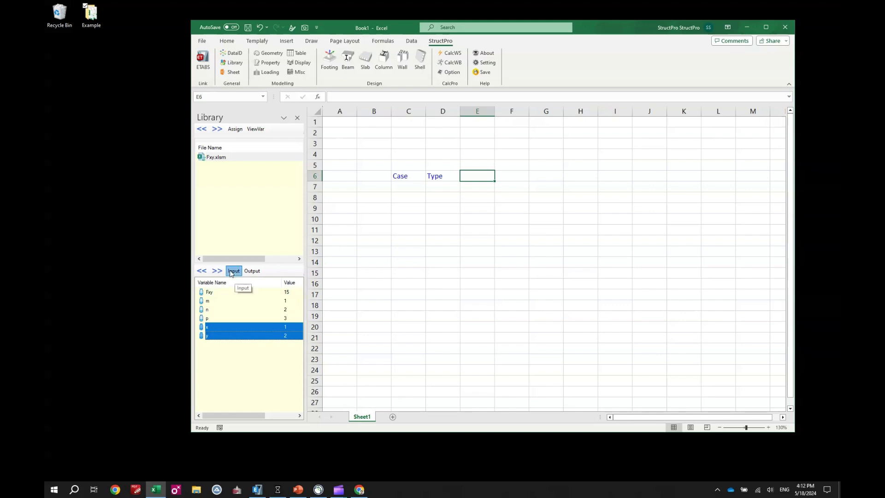
{"action": "left_click", "coordinate": [548, 176]}
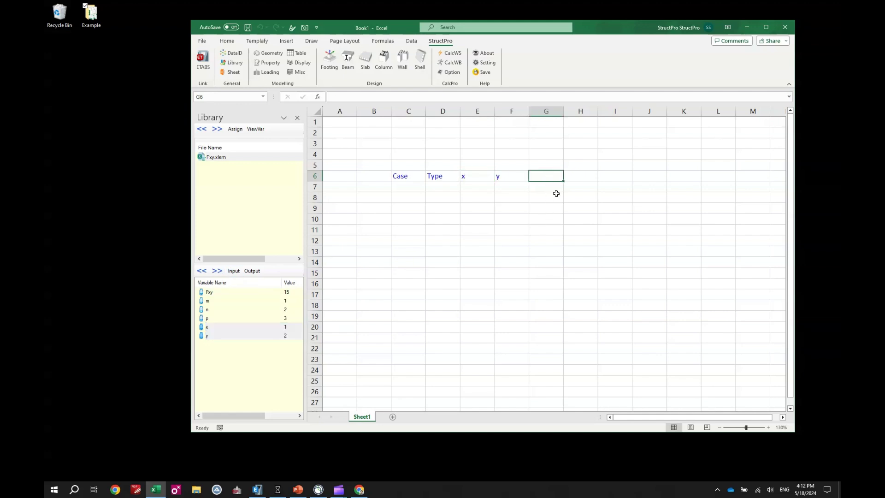
{"action": "left_click", "coordinate": [231, 293]}
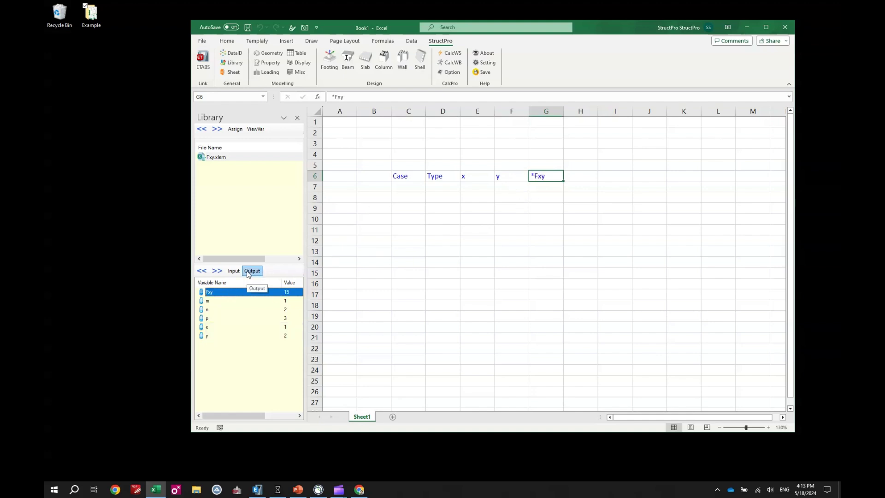
Assign a workbook calculation to the index range C6:H6 using row data
{"action": "left_click", "coordinate": [403, 186]}
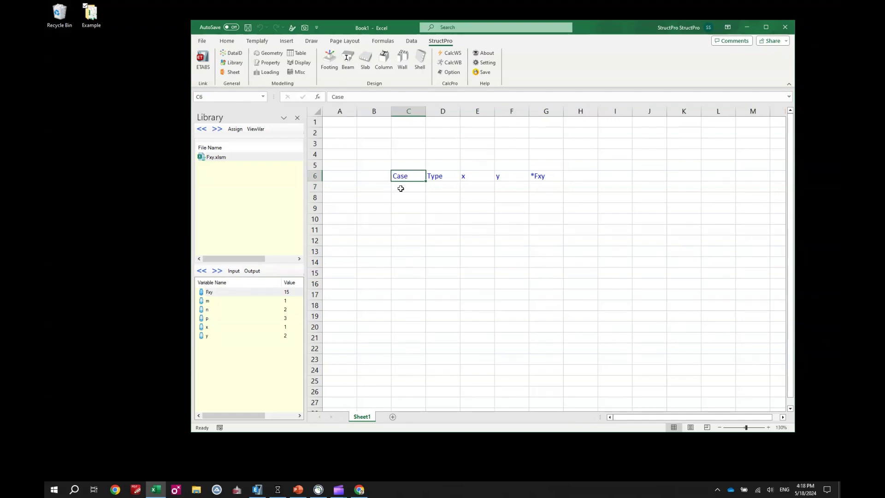
{"action": "left_click", "coordinate": [455, 65]}
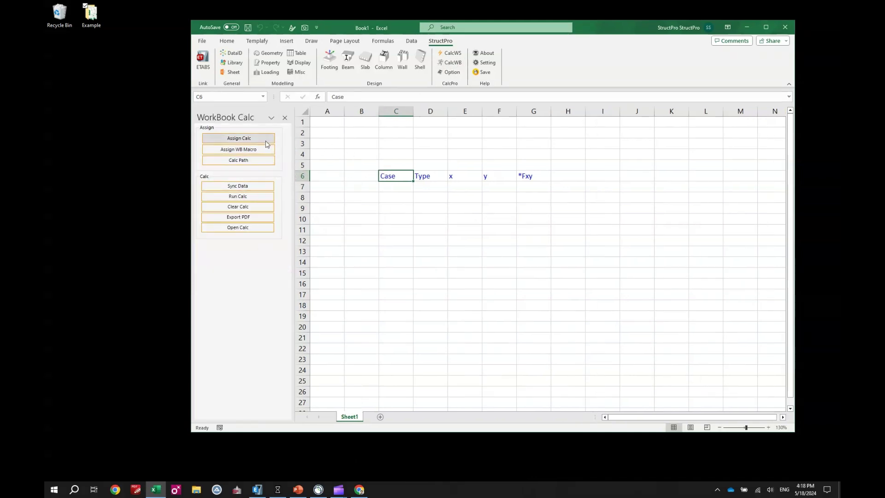
{"action": "left_click", "coordinate": [266, 148]}
{"action": "left_click_drag", "start_coordinate": [458, 208], "coordinate": [642, 210]}
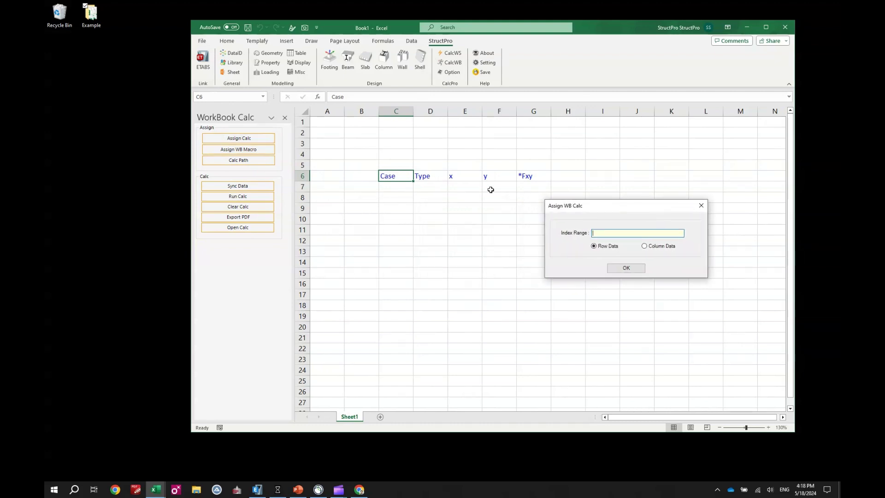
{"action": "left_click_drag", "start_coordinate": [395, 181], "coordinate": [563, 176]}
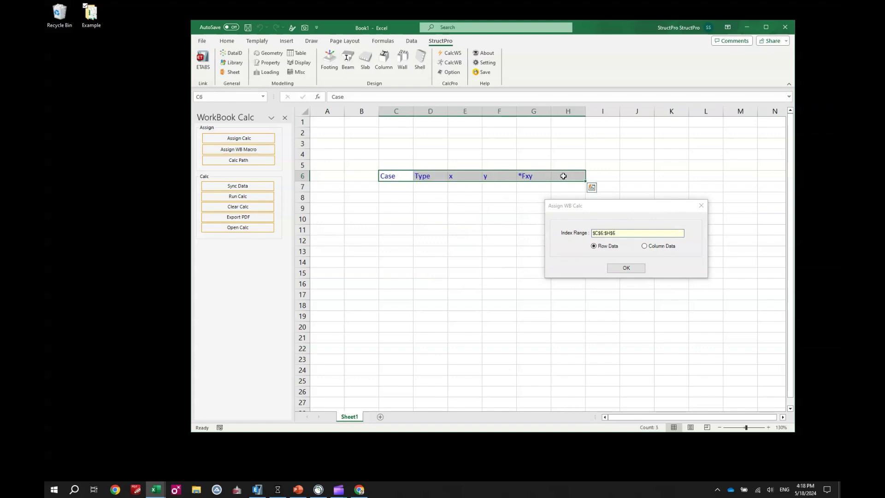
{"action": "left_click", "coordinate": [627, 233]}
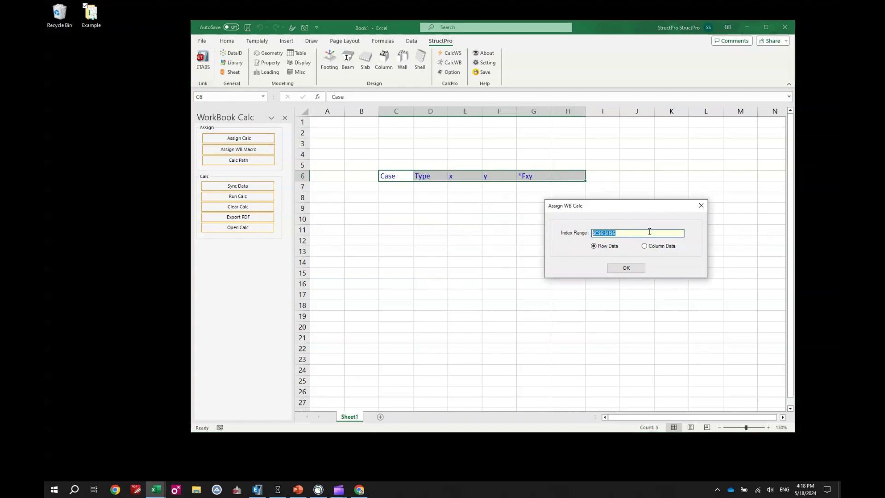
{"action": "left_click", "coordinate": [625, 269]}
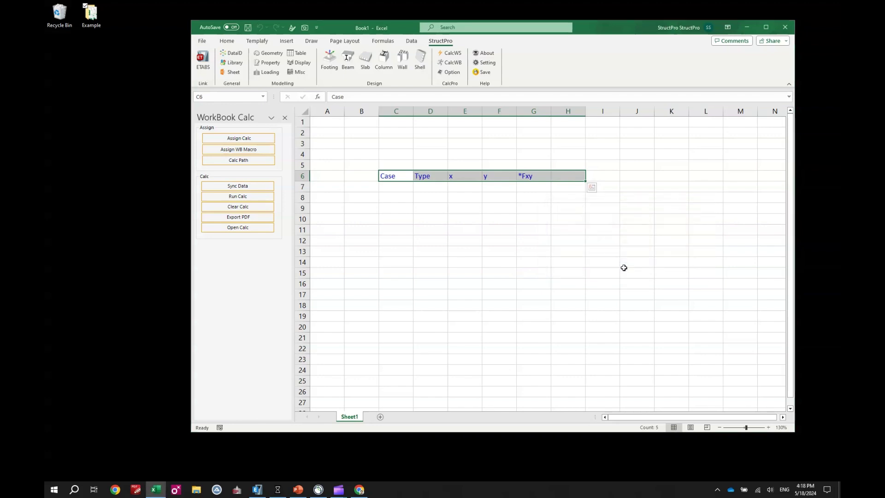
{"action": "left_click", "coordinate": [494, 229]}
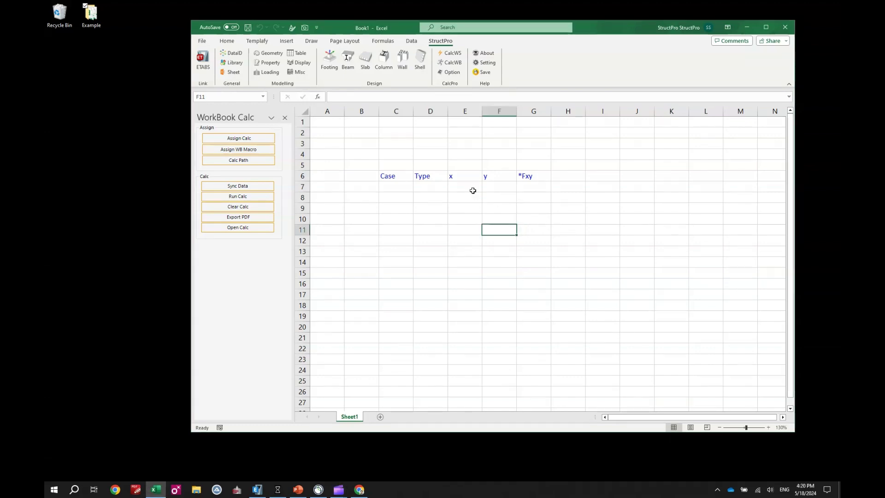
Fill the x column from E7 to E16 with the series 1 to 10
{"action": "left_click", "coordinate": [463, 185]}
{"action": "type", "text": "1"}
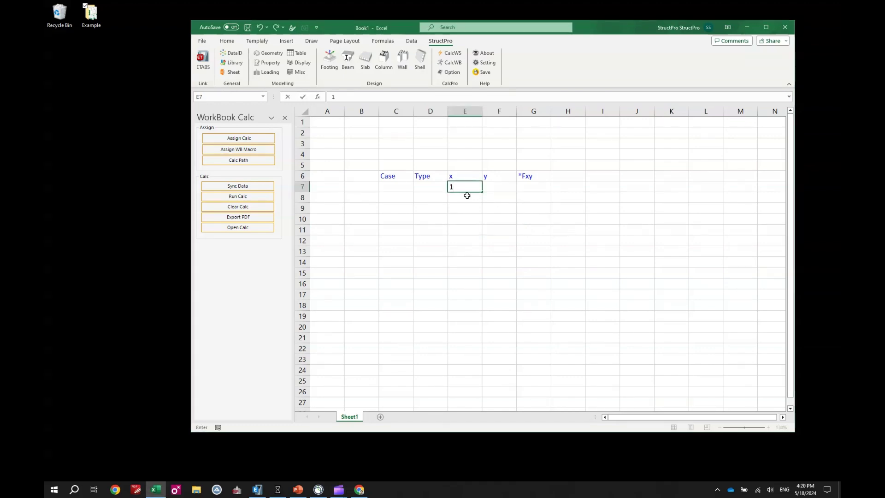
{"action": "left_click", "coordinate": [466, 196]}
{"action": "type", "text": "2"}
{"action": "key", "text": "Return"}
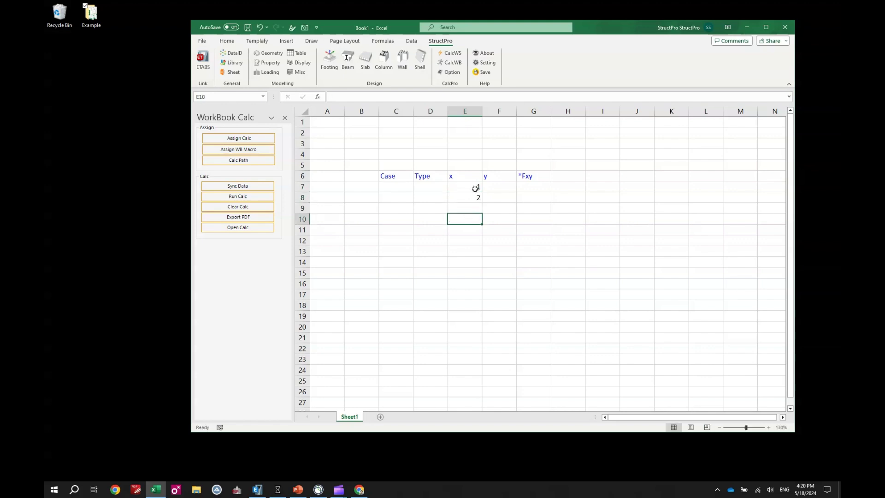
{"action": "left_click_drag", "start_coordinate": [473, 187], "coordinate": [484, 290]}
Fill the y column from F7 to F16 with the series 5 to 50 in increments of 5
{"action": "left_click", "coordinate": [497, 185]}
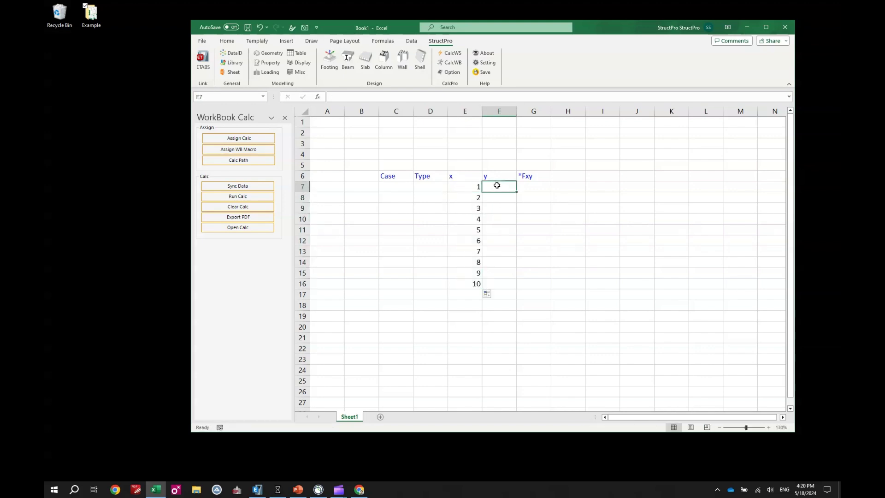
{"action": "type", "text": "5"}
{"action": "left_click", "coordinate": [498, 194]}
{"action": "type", "text": "10"}
{"action": "key", "text": "Return"}
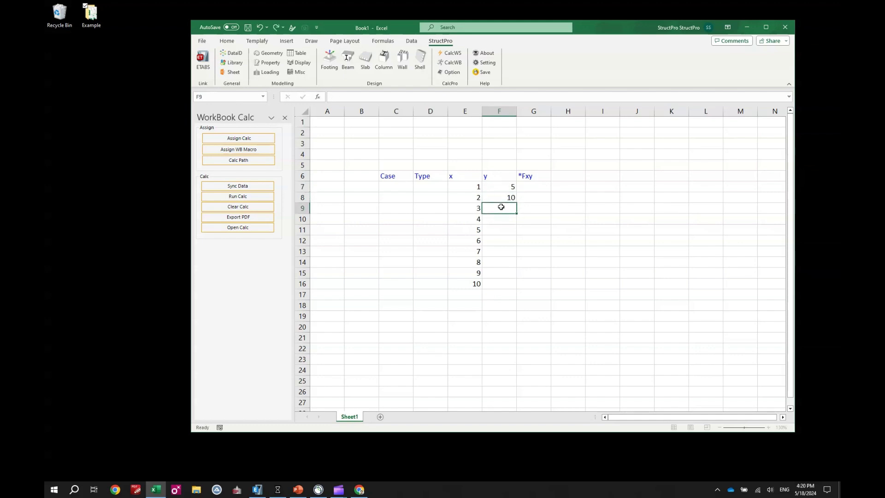
{"action": "left_click_drag", "start_coordinate": [497, 188], "coordinate": [518, 287]}
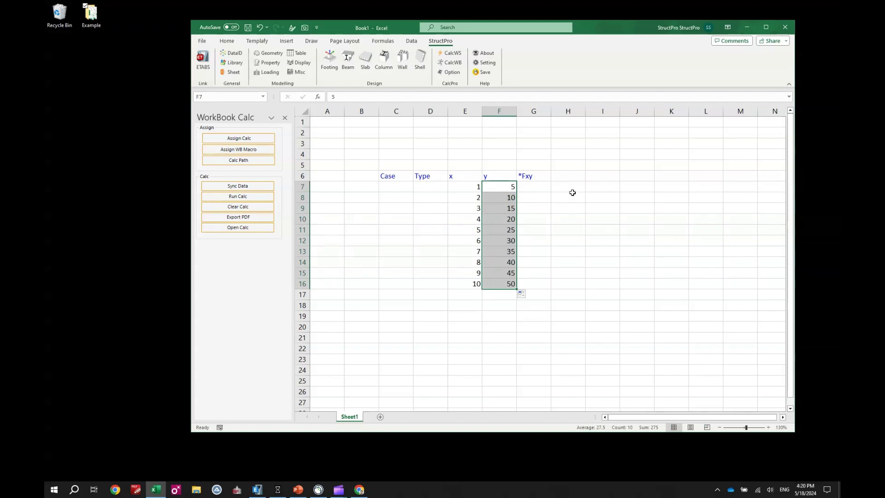
Fill the Case column from C7 to C16 with the names C1 to C10
{"action": "left_click", "coordinate": [455, 189]}
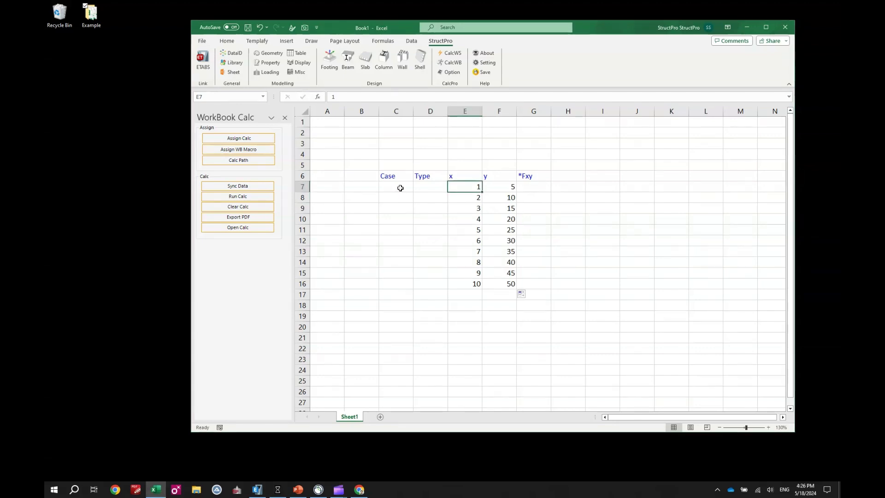
{"action": "left_click", "coordinate": [399, 188]}
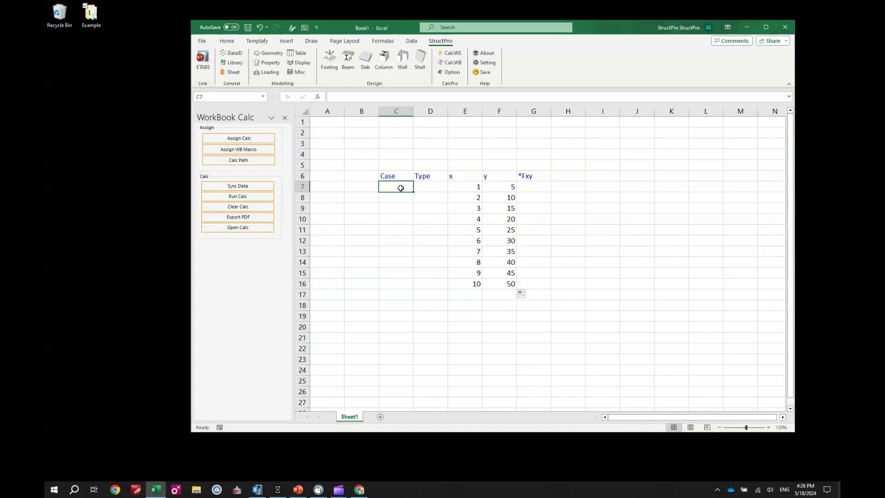
{"action": "type", "text": "C1"}
{"action": "left_click", "coordinate": [403, 206]}
{"action": "left_click", "coordinate": [401, 198]}
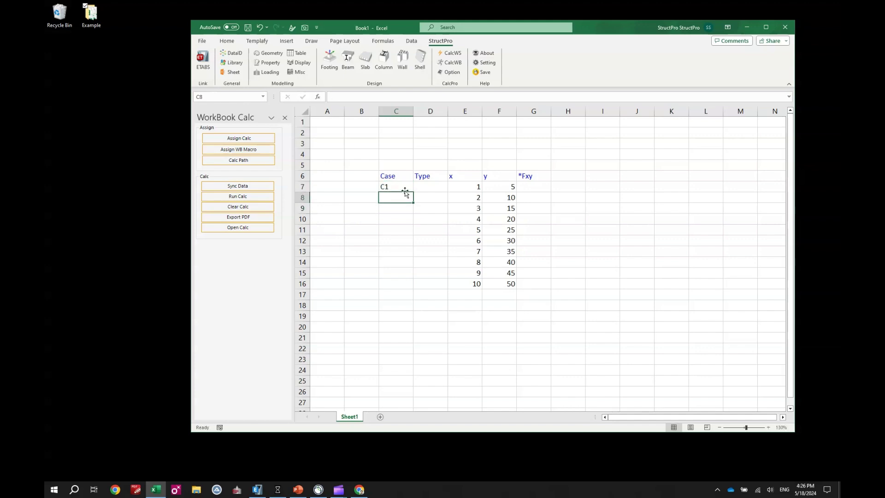
{"action": "left_click", "coordinate": [404, 187]}
{"action": "left_click", "coordinate": [403, 196]}
{"action": "type", "text": "C2"}
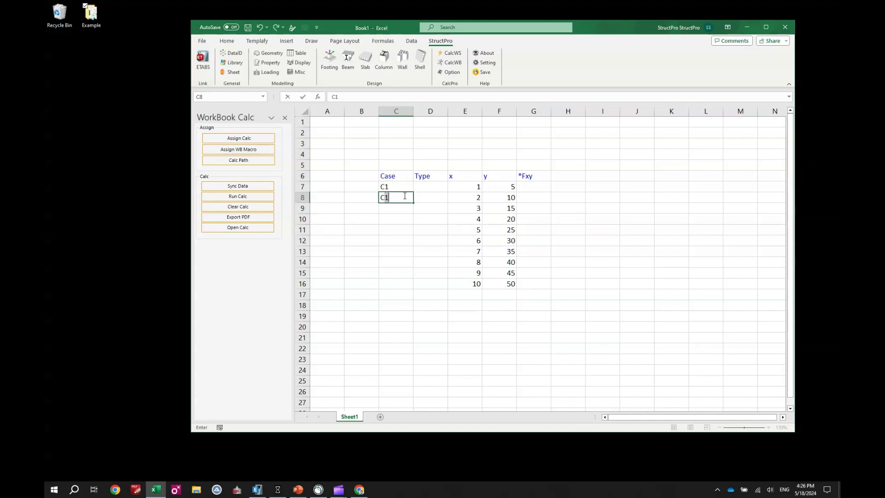
{"action": "left_click", "coordinate": [408, 205]}
{"action": "left_click_drag", "start_coordinate": [404, 188], "coordinate": [412, 285]}
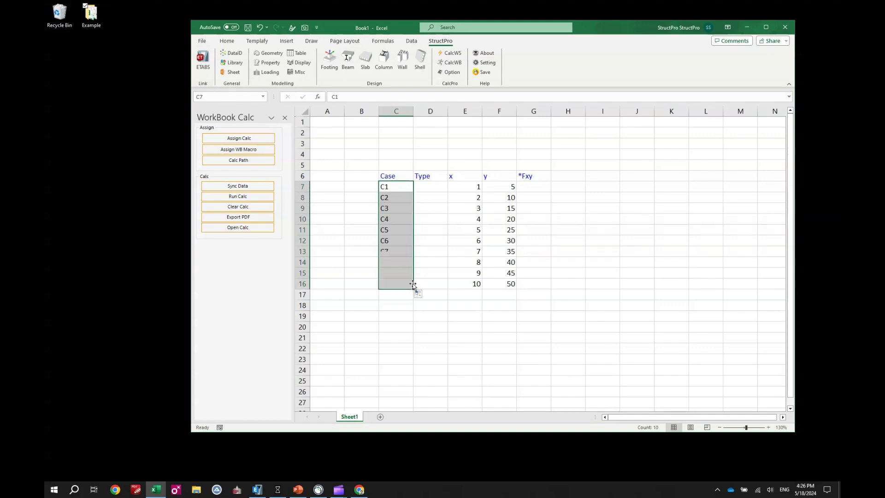
Assign the Fxy.xlsm calculation from the Library to the Type cells D7 to D16
{"action": "left_click", "coordinate": [424, 186]}
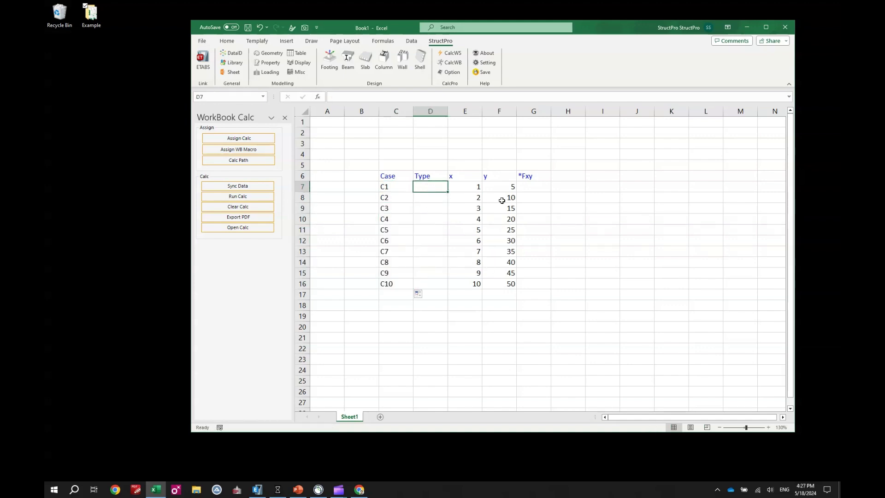
{"action": "left_click", "coordinate": [232, 62]}
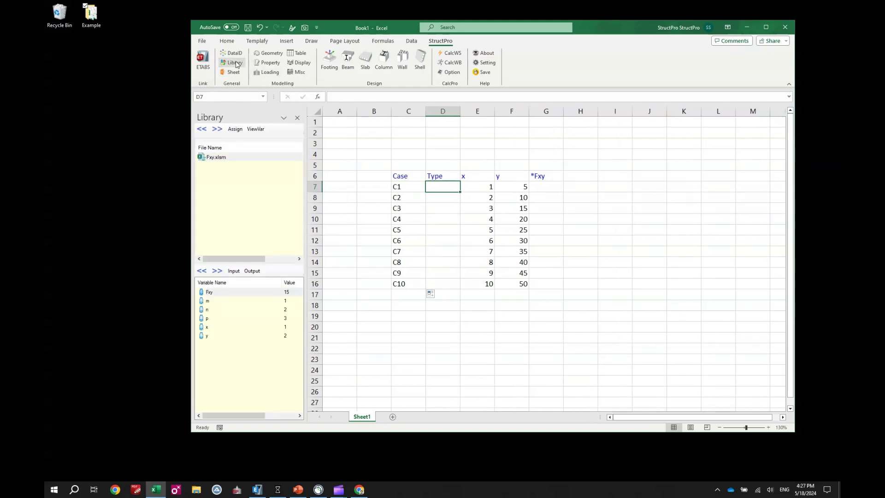
{"action": "left_click", "coordinate": [249, 157]}
{"action": "left_click", "coordinate": [445, 288], "text": "shift"}
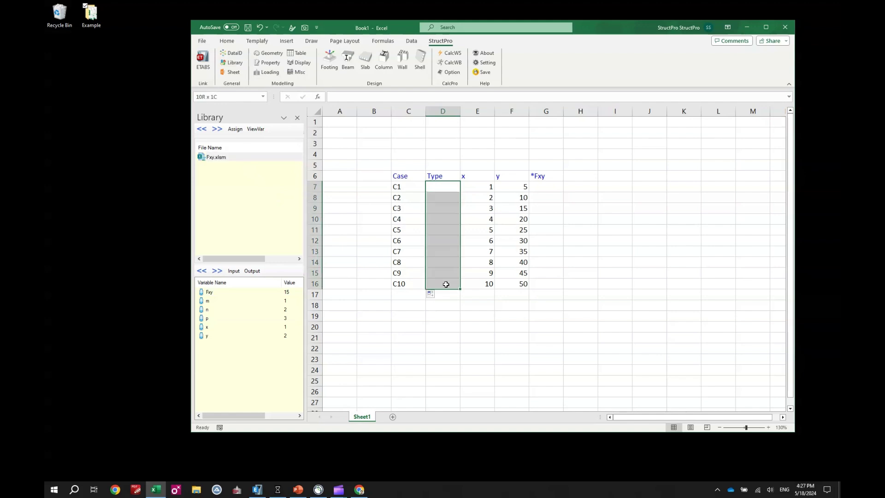
{"action": "left_click", "coordinate": [240, 130]}
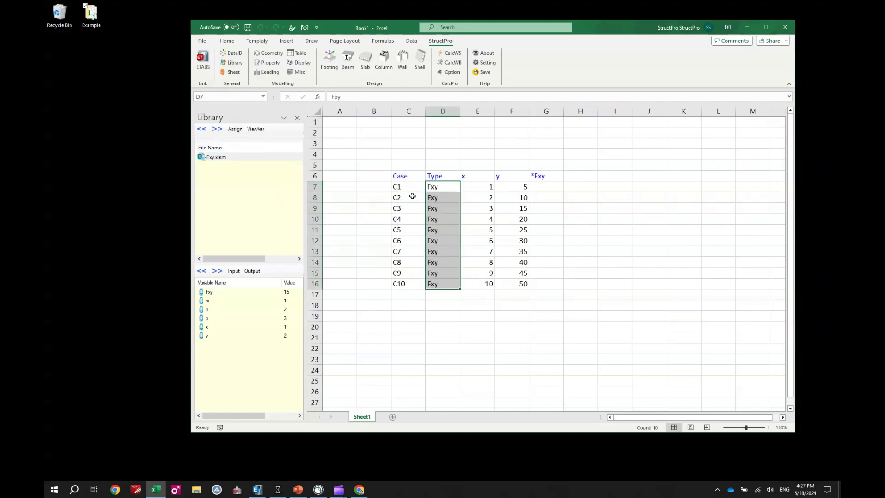
{"action": "left_click", "coordinate": [515, 244]}
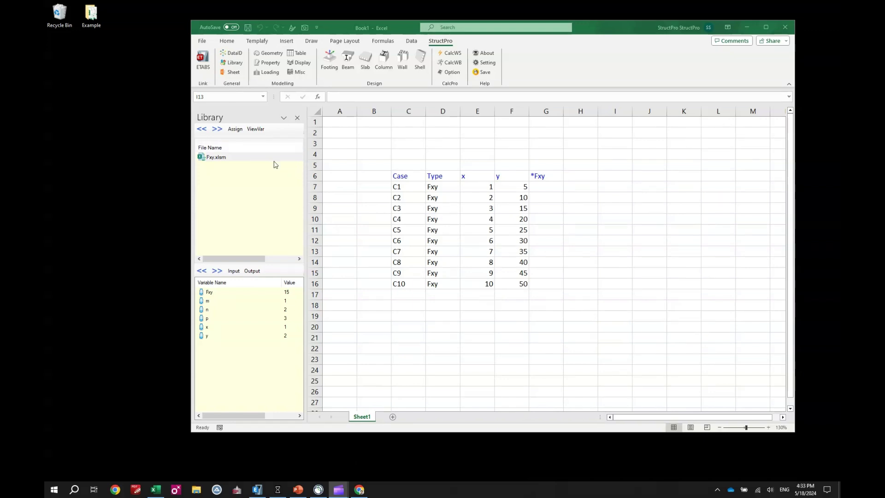
Run the workbook calculation for cases C1 to C10 and select the Fxy results in G7 to G16
{"action": "left_click", "coordinate": [453, 64]}
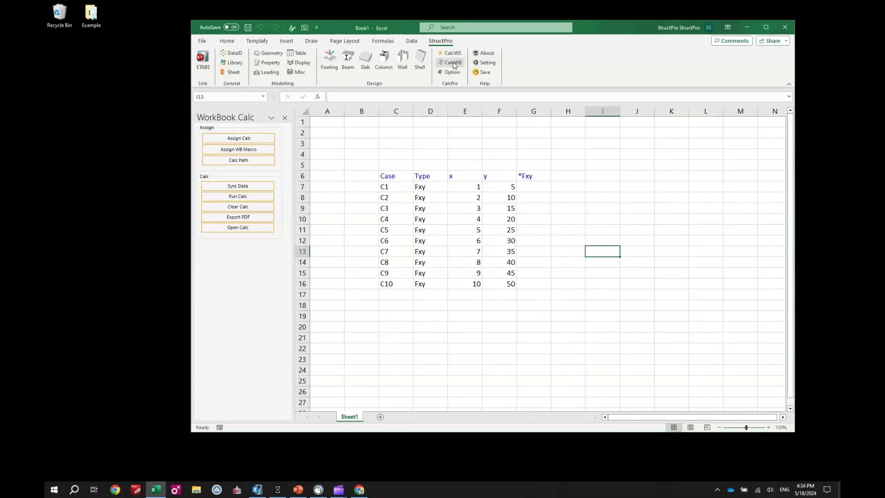
{"action": "left_click_drag", "start_coordinate": [397, 186], "coordinate": [387, 283]}
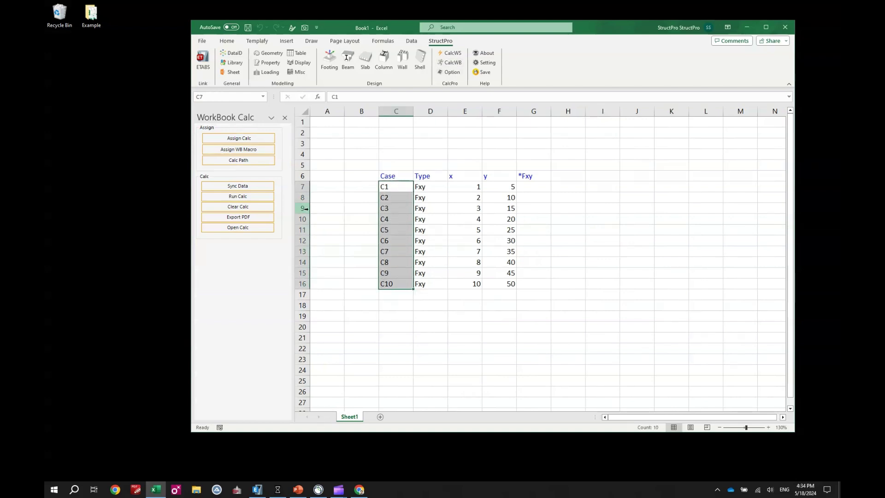
{"action": "left_click", "coordinate": [242, 197]}
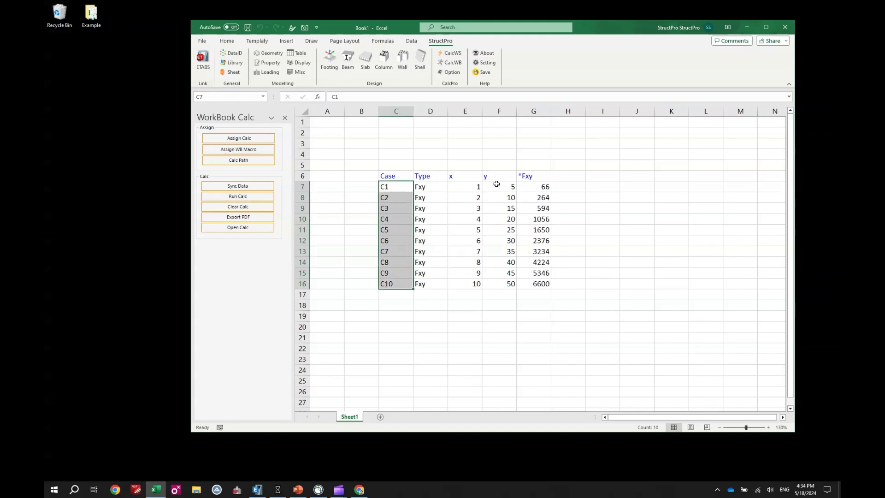
{"action": "left_click_drag", "start_coordinate": [524, 187], "coordinate": [524, 284]}
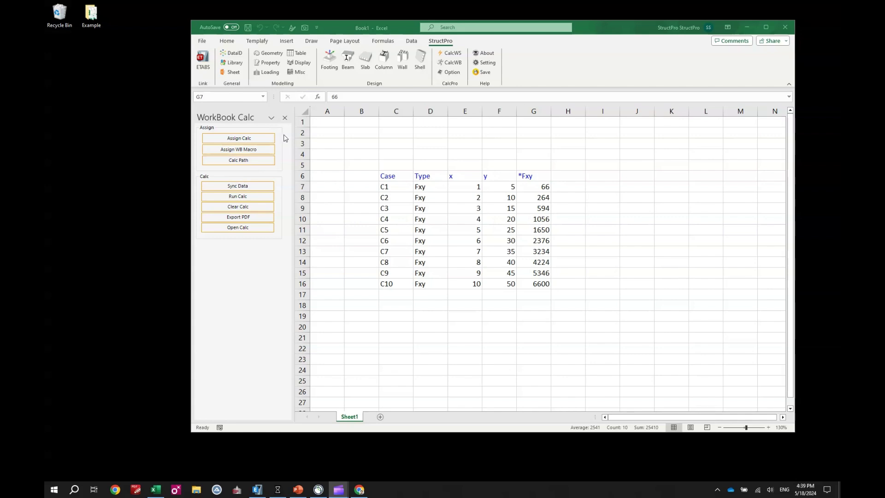
Open the folder set as the workbook calculation path to view its generated case files, and close the folder again
{"action": "left_click", "coordinate": [254, 161]}
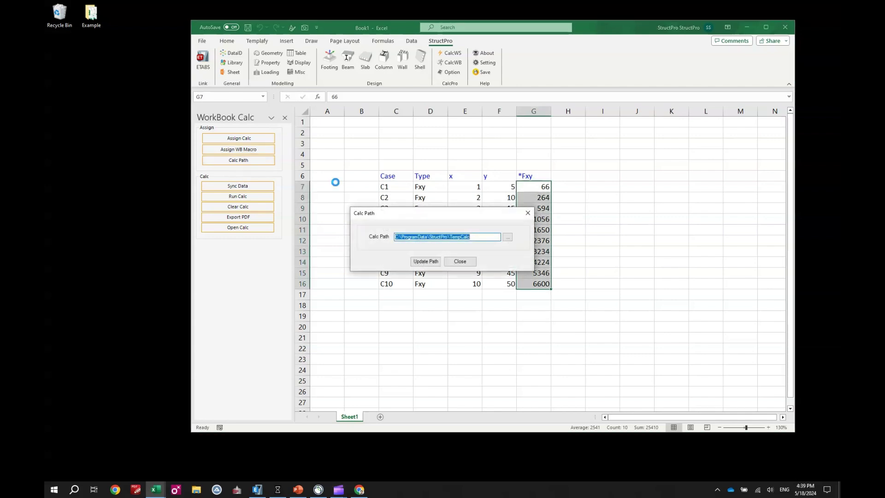
{"action": "left_click", "coordinate": [493, 237]}
{"action": "left_click_drag", "start_coordinate": [493, 236], "coordinate": [394, 236]}
{"action": "left_click", "coordinate": [507, 237]}
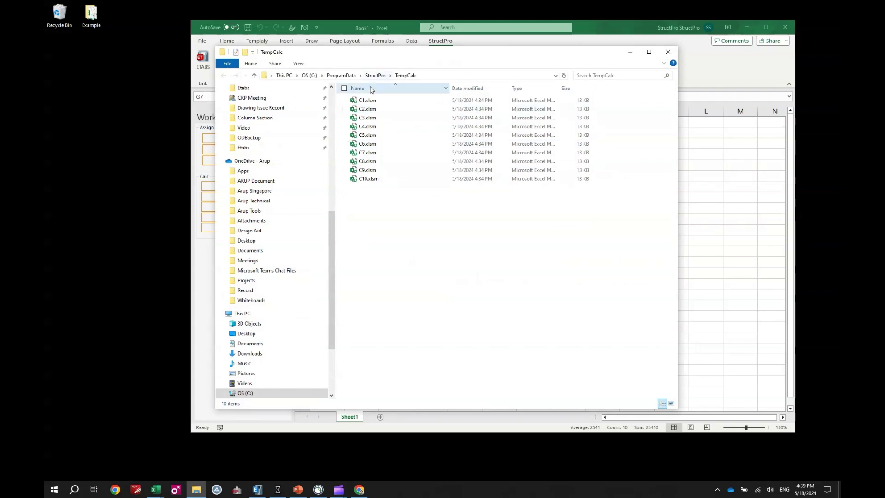
{"action": "left_click", "coordinate": [668, 52]}
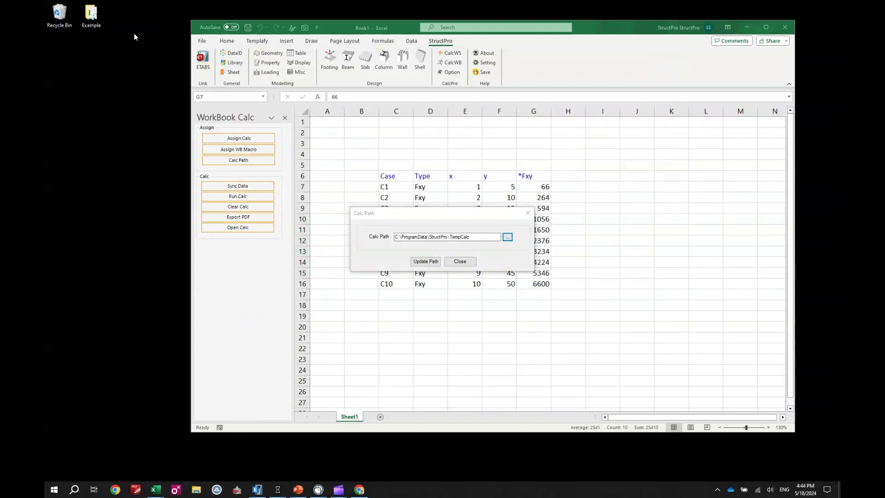
Create a new folder named Temp on the desktop and place it beside the Example folder
{"action": "right_click", "coordinate": [45, 34]}
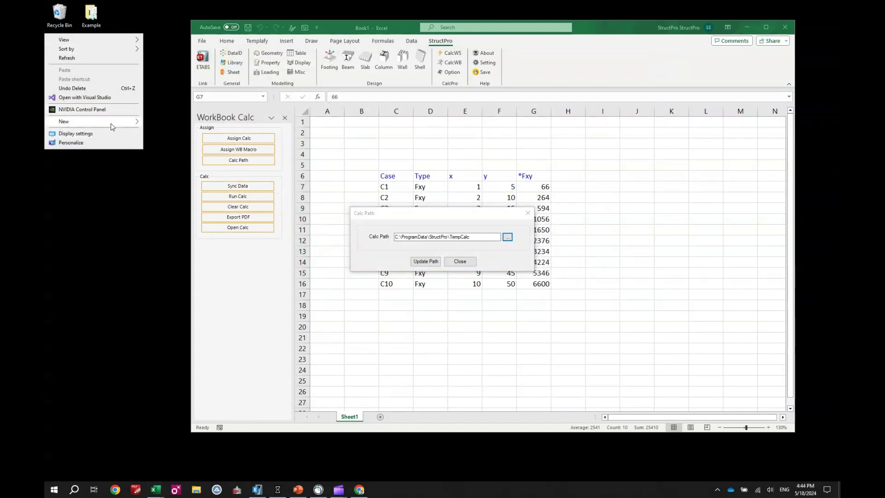
{"action": "mouse_move", "coordinate": [113, 122]}
{"action": "left_click", "coordinate": [160, 123]}
{"action": "type", "text": "Te"}
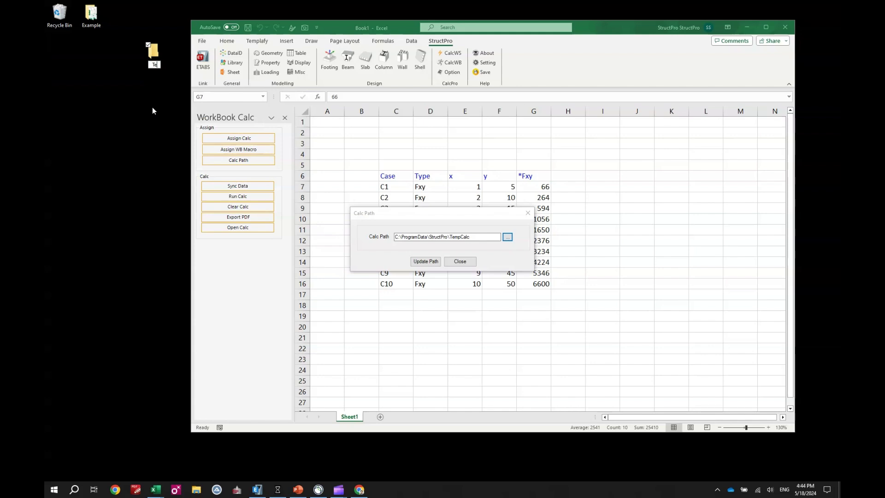
{"action": "type", "text": "mp"}
{"action": "key", "text": "Return"}
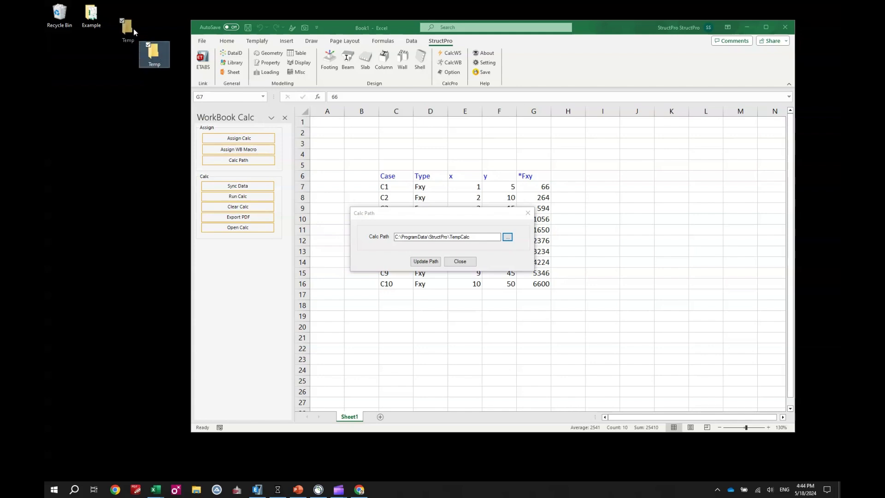
{"action": "left_click", "coordinate": [134, 83]}
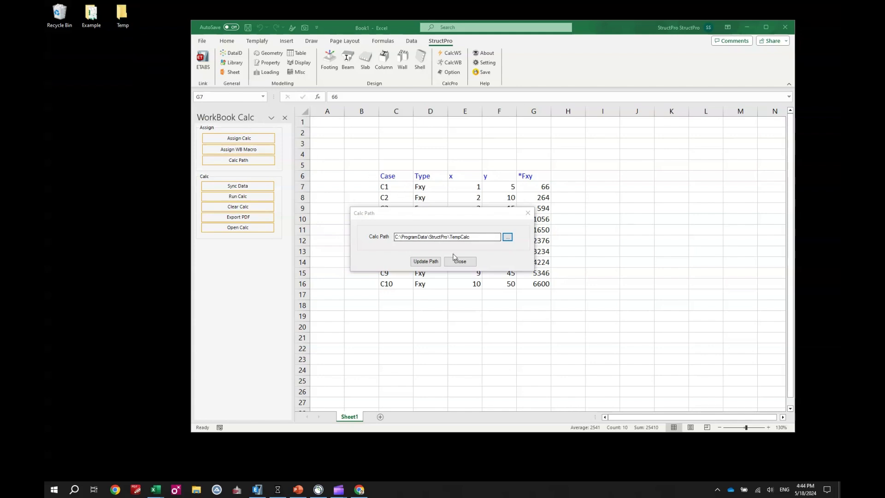
Update the workbook calculation path to the Temp folder on the desktop and close the path settings
{"action": "left_click", "coordinate": [425, 261]}
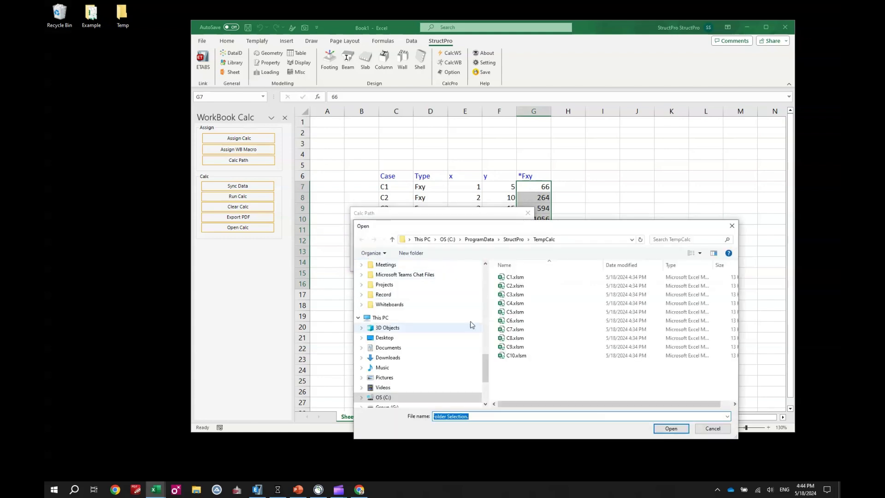
{"action": "left_click", "coordinate": [396, 338]}
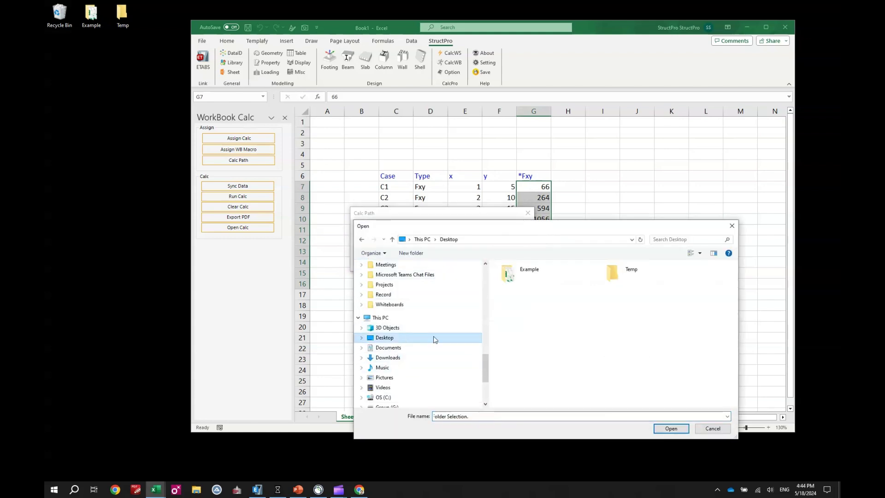
{"action": "double_click", "coordinate": [634, 273]}
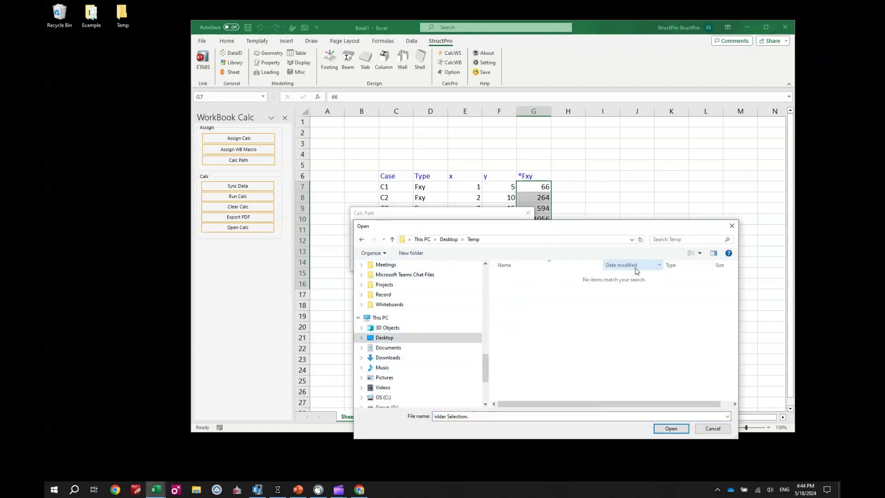
{"action": "left_click", "coordinate": [670, 428]}
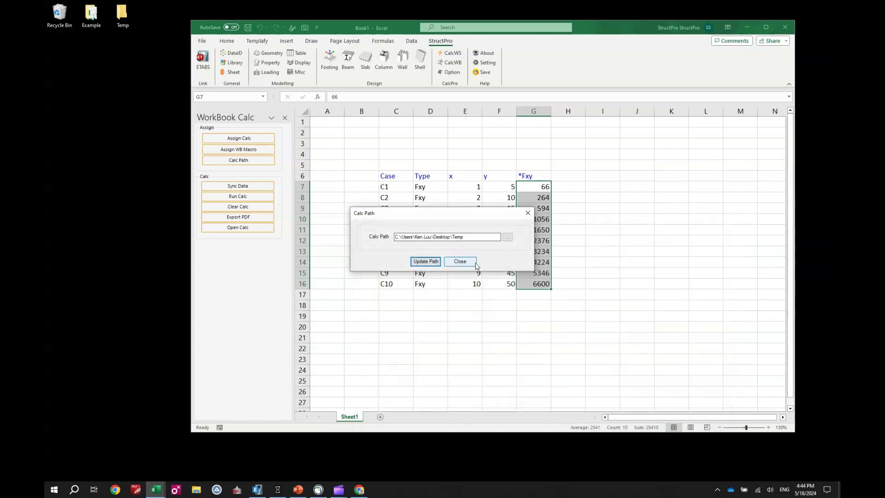
{"action": "left_click", "coordinate": [461, 262]}
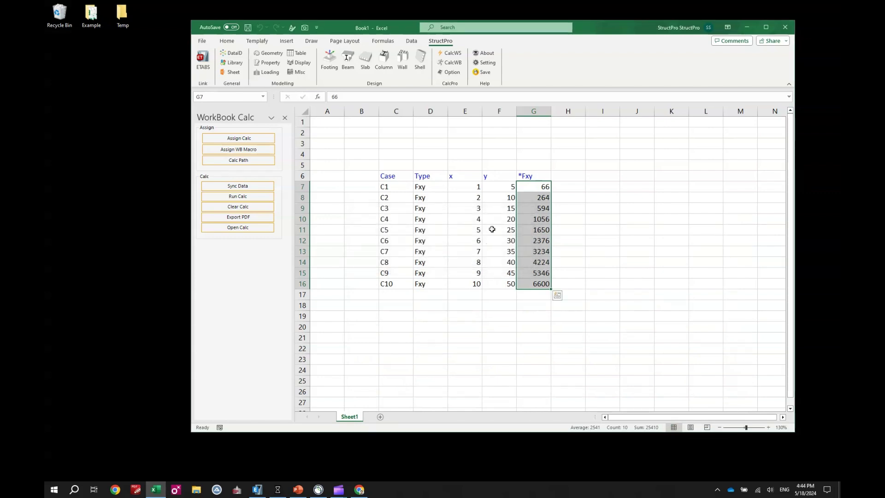
Run the workbook calculation again for cases C1 to C10 in C7 to C16
{"action": "left_click", "coordinate": [487, 340]}
{"action": "left_click_drag", "start_coordinate": [395, 189], "coordinate": [394, 283]}
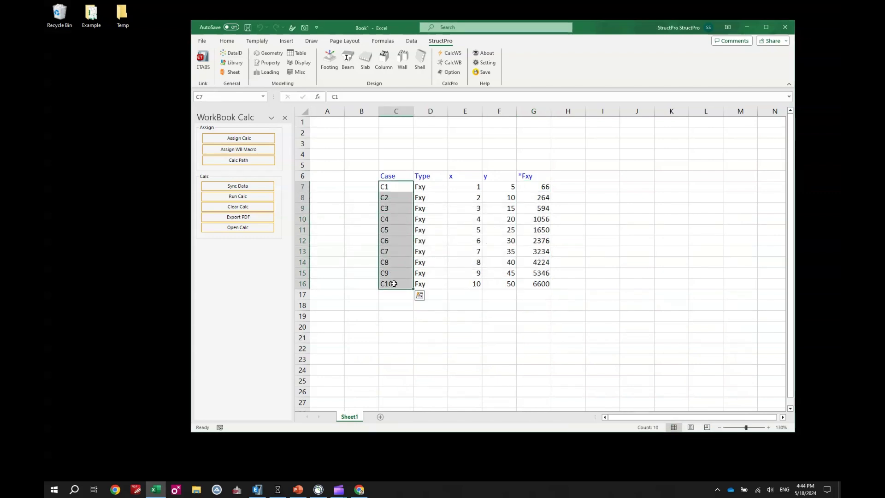
{"action": "left_click", "coordinate": [237, 196]}
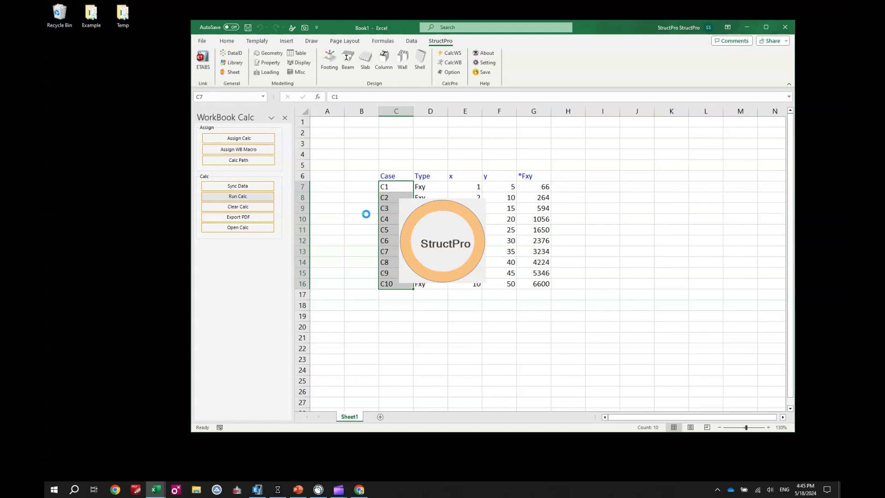
{"action": "left_click_drag", "start_coordinate": [420, 198], "coordinate": [421, 200]}
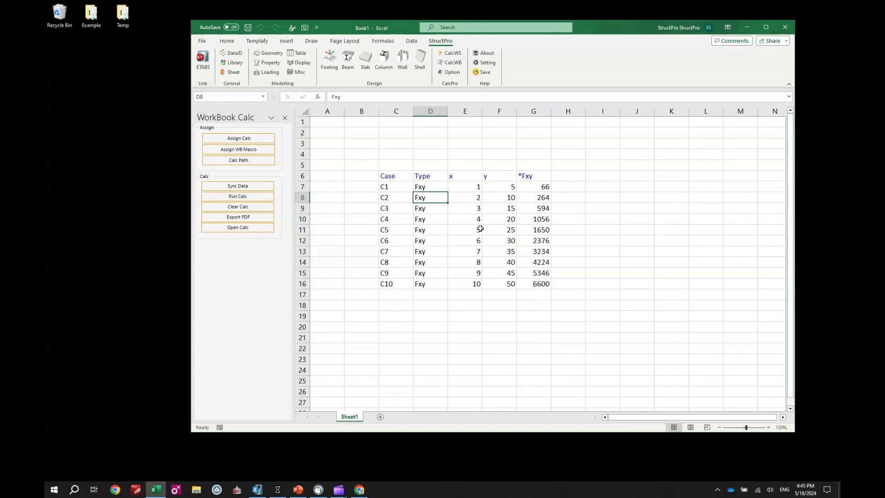
Open the Temp folder on the desktop to check the generated case workbooks, and close it
{"action": "left_click", "coordinate": [126, 18]}
{"action": "double_click", "coordinate": [127, 18]}
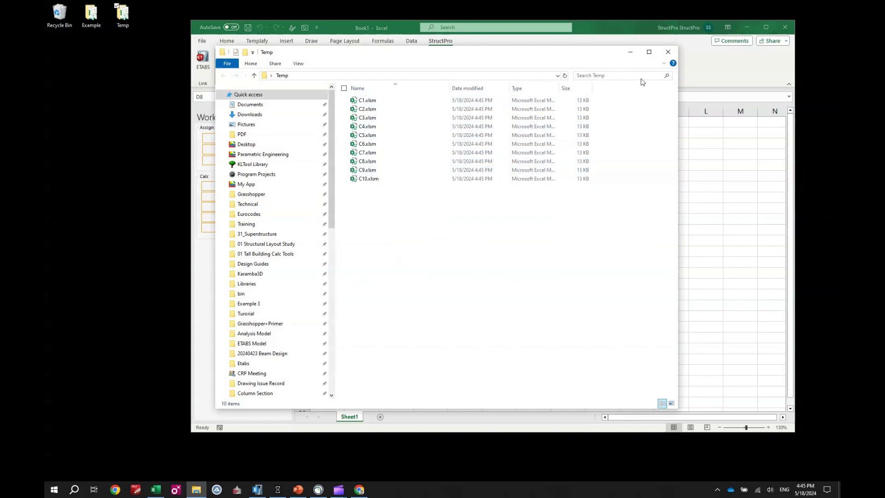
{"action": "left_click", "coordinate": [668, 52]}
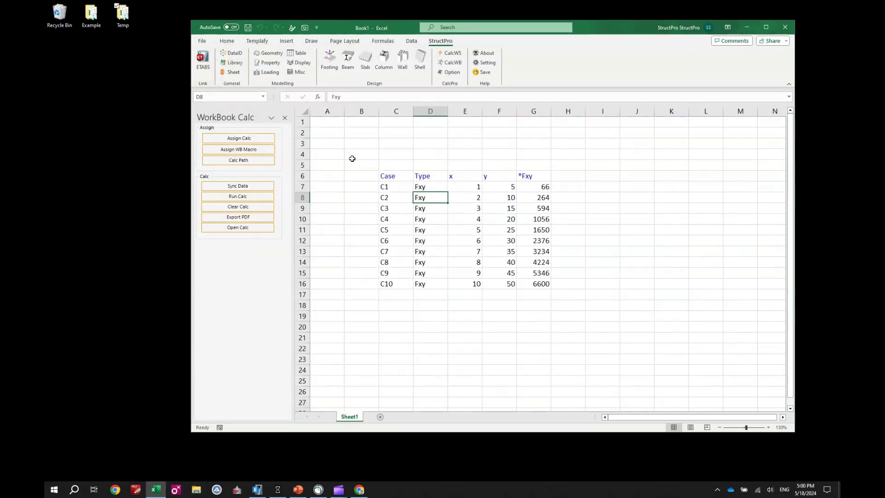
Open Fxy.xlsm from the StructPro Library and display its worksheet calculation settings
{"action": "left_click", "coordinate": [357, 159]}
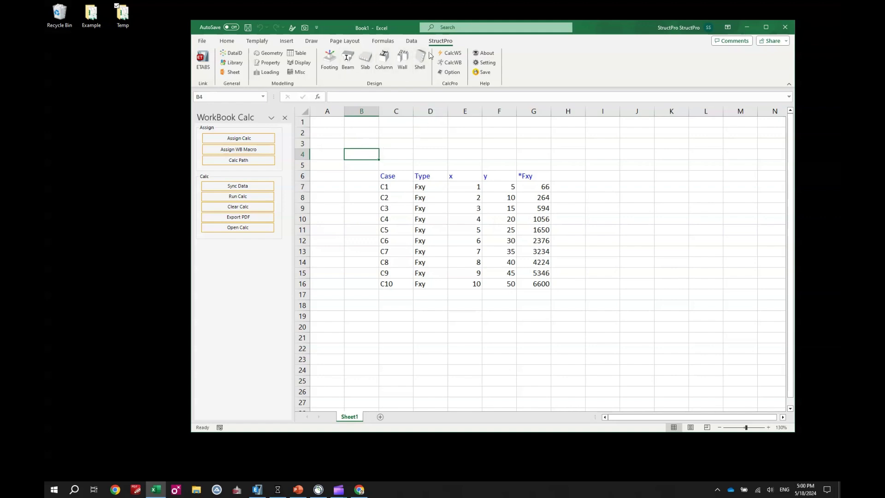
{"action": "left_click", "coordinate": [235, 63]}
{"action": "left_click", "coordinate": [289, 190]}
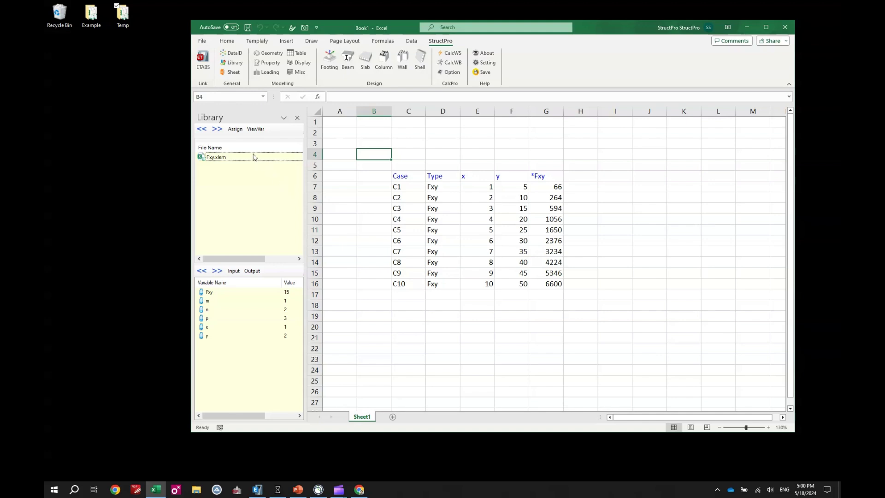
{"action": "left_click", "coordinate": [232, 160]}
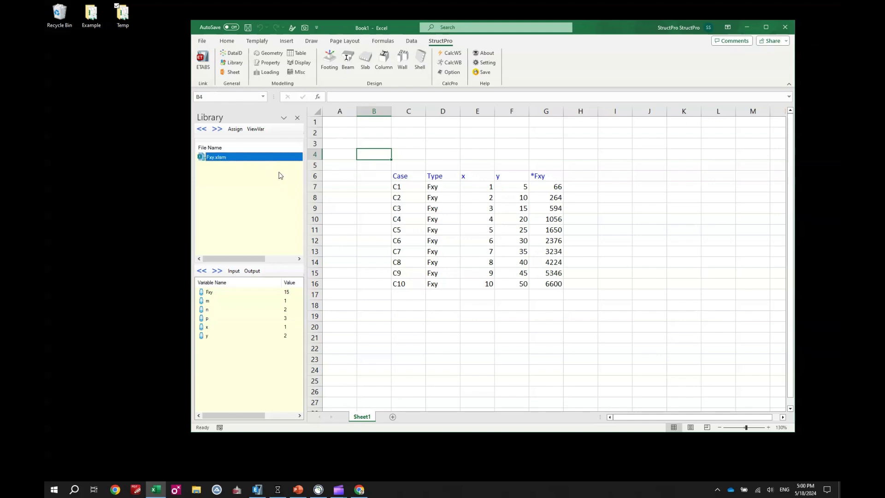
{"action": "double_click", "coordinate": [260, 159]}
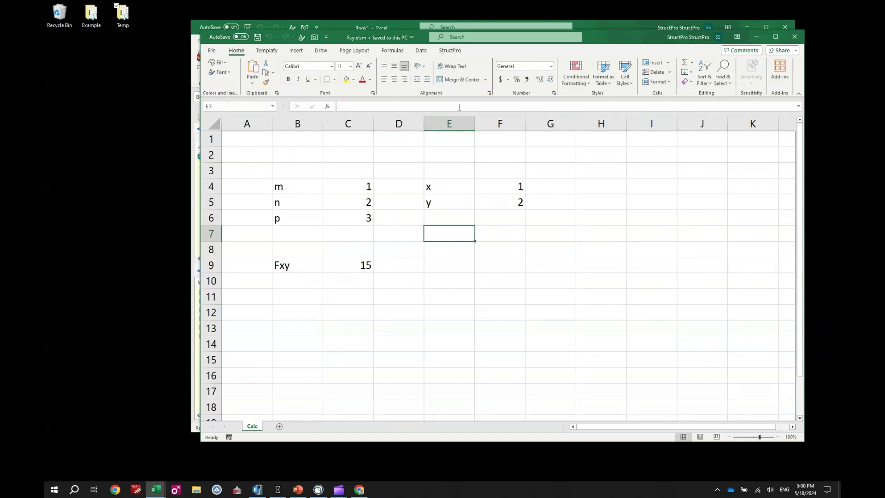
{"action": "left_click", "coordinate": [451, 51]}
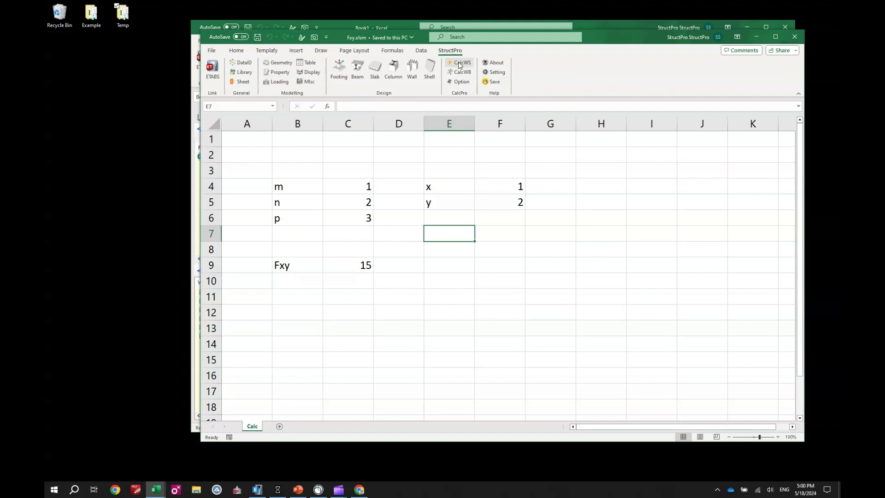
{"action": "left_click", "coordinate": [459, 65]}
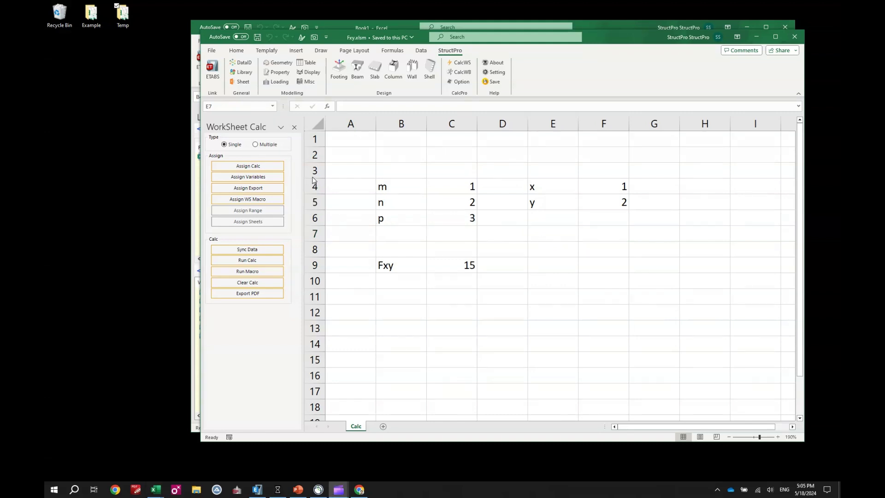
Set the worksheet calculation type to Multiple and assign the Calc sheet for batch calculation
{"action": "left_click", "coordinate": [265, 146]}
{"action": "left_click", "coordinate": [264, 146]}
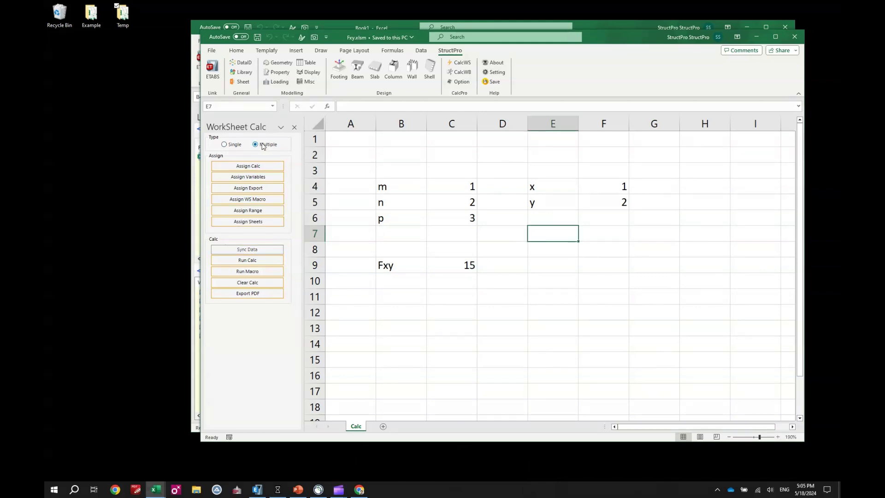
{"action": "left_click", "coordinate": [267, 221]}
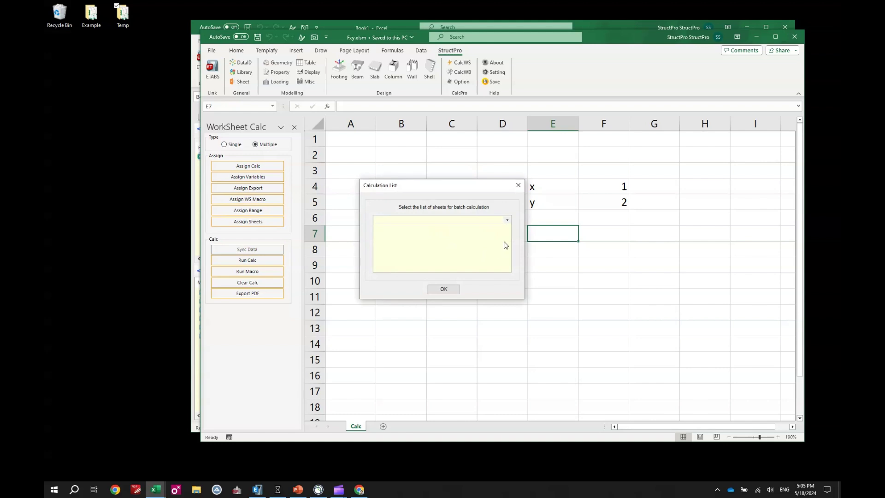
{"action": "left_click", "coordinate": [507, 220]}
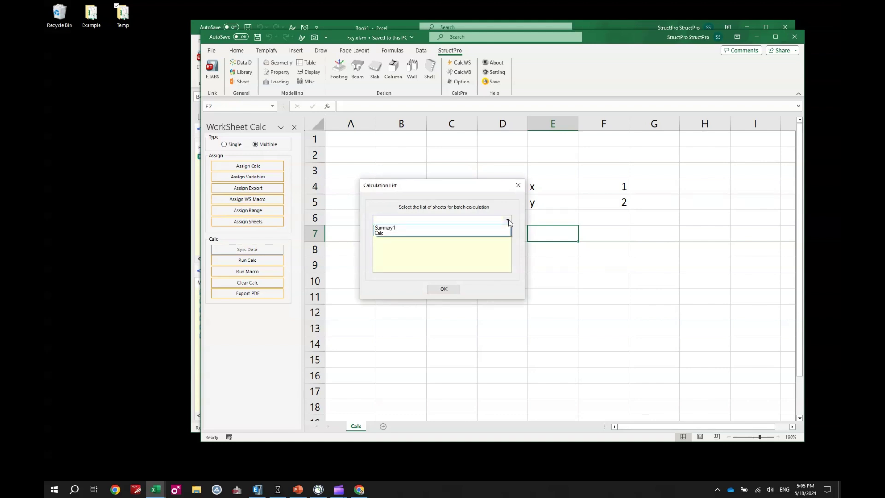
{"action": "left_click", "coordinate": [493, 233]}
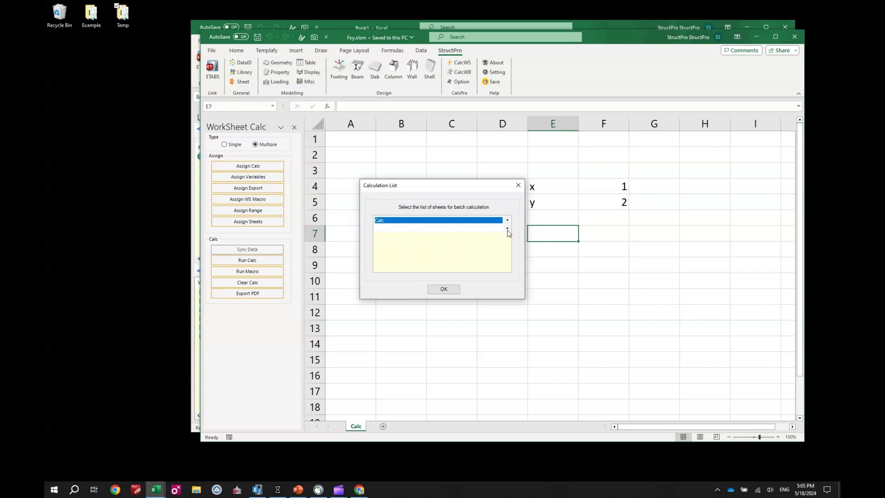
{"action": "left_click", "coordinate": [442, 289]}
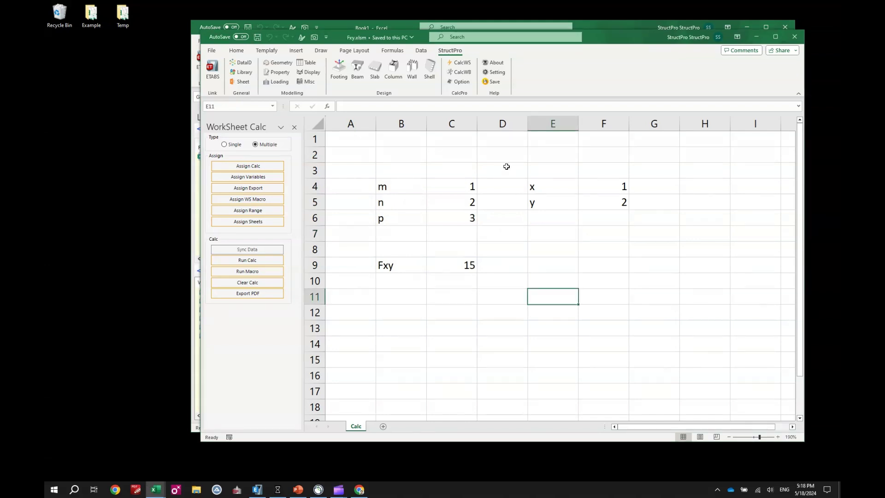
Assign the report export for the Calc sheet with the current sheet included when exporting
{"action": "left_click", "coordinate": [503, 159]}
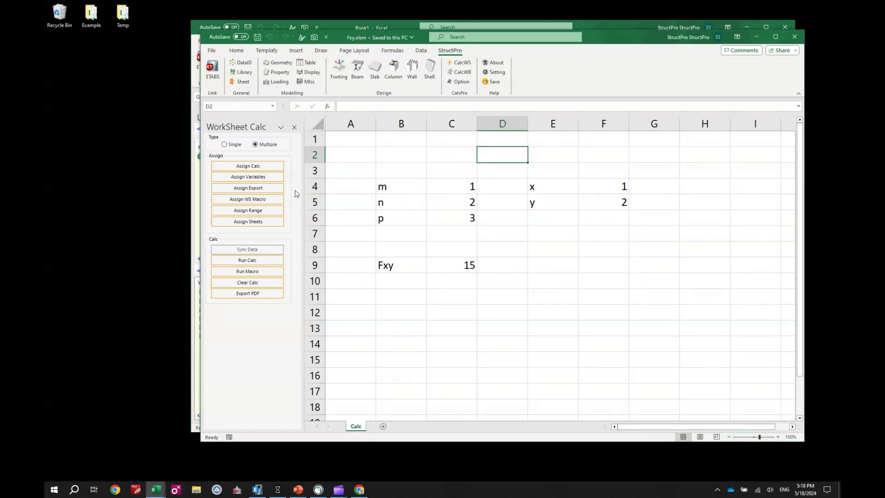
{"action": "left_click", "coordinate": [256, 188]}
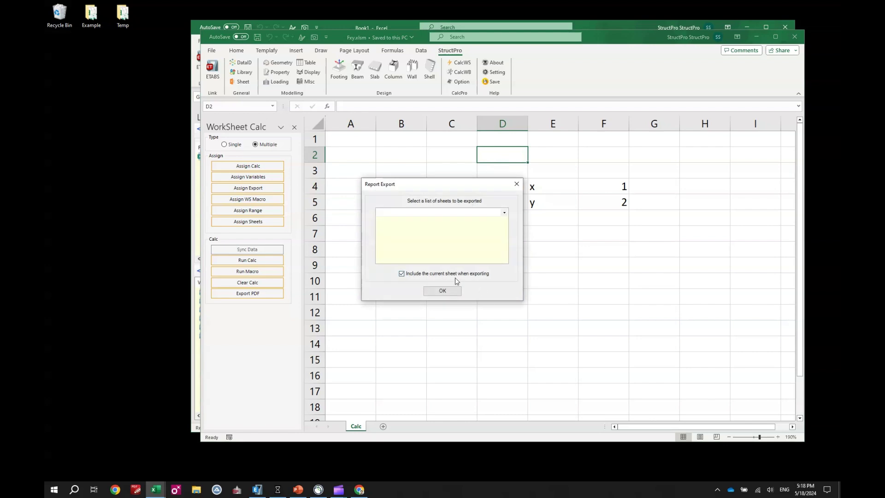
{"action": "left_click", "coordinate": [443, 291]}
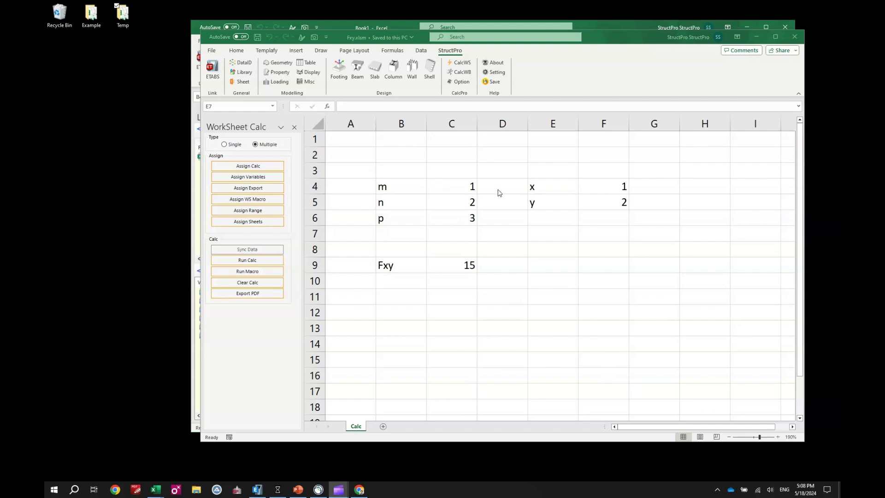
Save the Fxy.xlsm workbook and close it to return to Book1
{"action": "left_click", "coordinate": [258, 41]}
{"action": "left_click", "coordinate": [257, 40]}
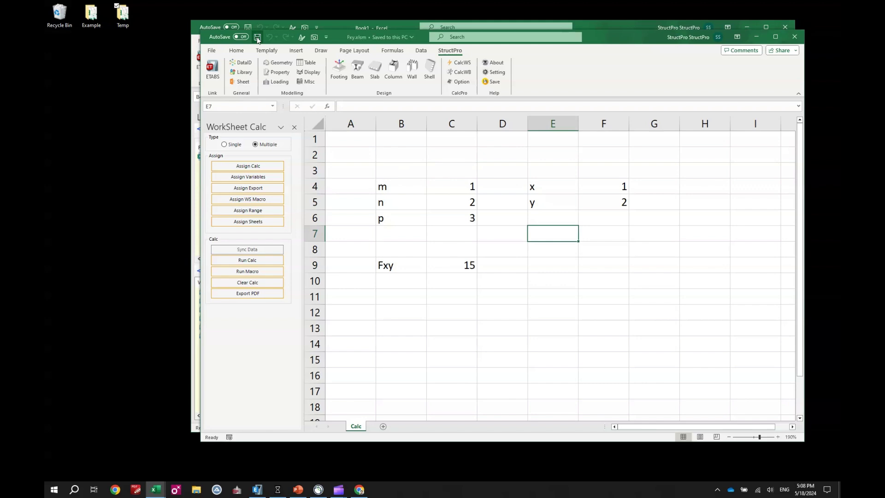
{"action": "left_click", "coordinate": [794, 36]}
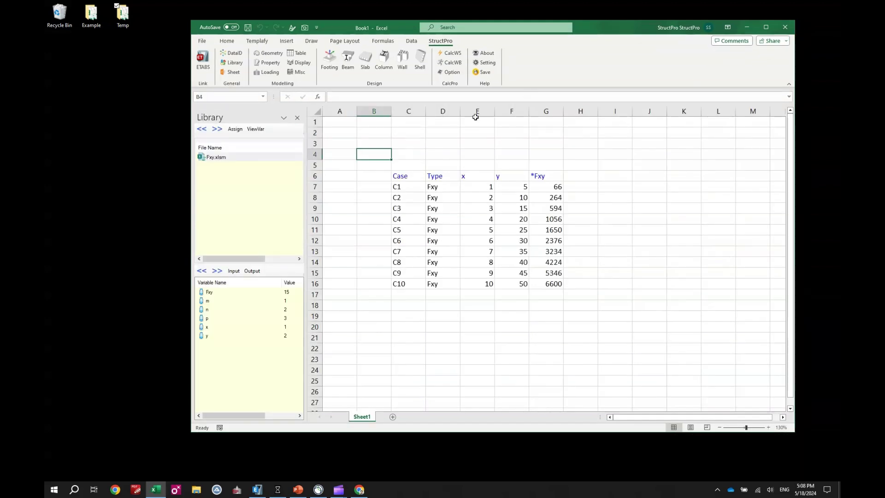
Clear the workbook calculation results for cases C1 to C10 in C7 to C16
{"action": "left_click_drag", "start_coordinate": [387, 186], "coordinate": [389, 282]}
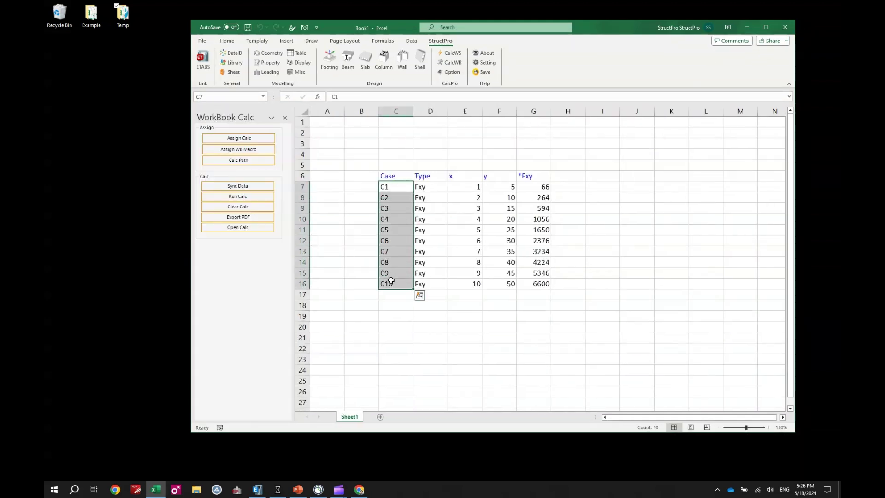
{"action": "left_click", "coordinate": [238, 207]}
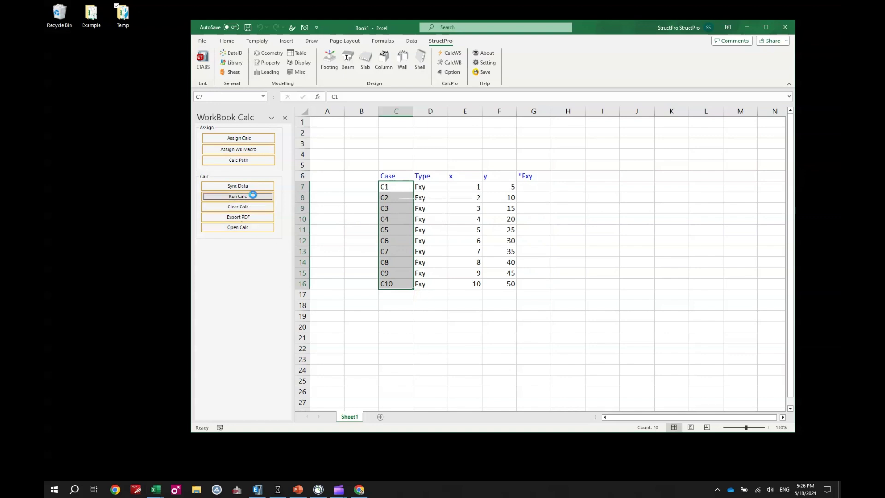
Run the workbook calculation for cases C1 to C10 and export each case to PDF
{"action": "left_click", "coordinate": [253, 197]}
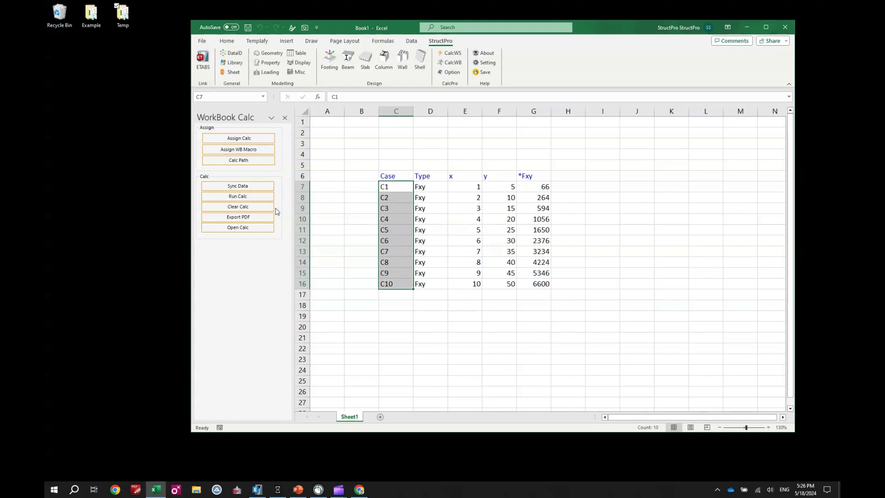
{"action": "left_click", "coordinate": [250, 217]}
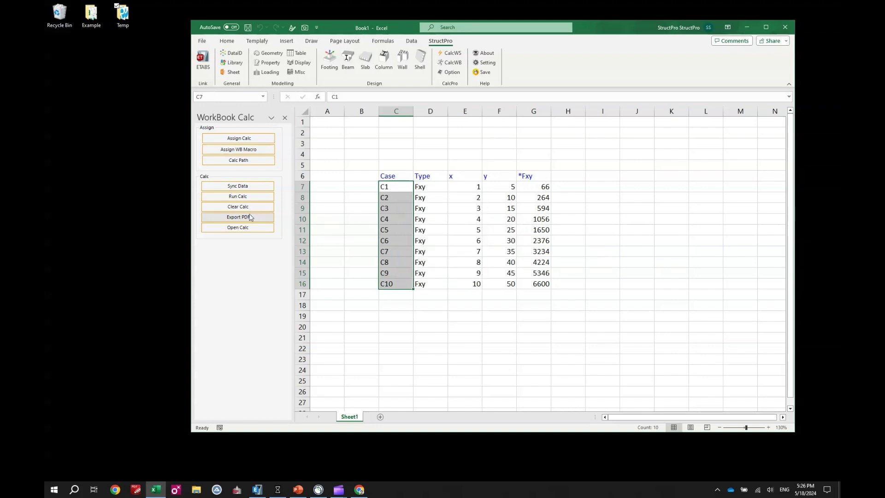
{"action": "left_click", "coordinate": [396, 228]}
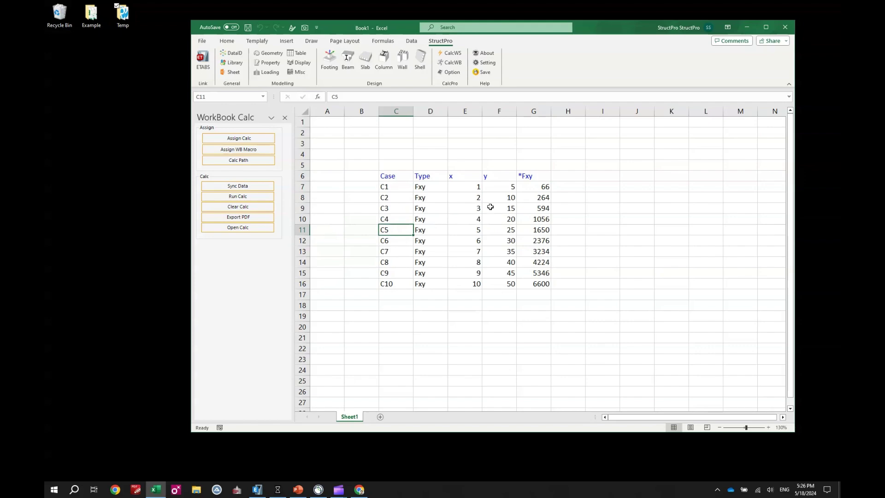
Check the exported PDF and workbook case files in the desktop Temp folder, and close the folder
{"action": "double_click", "coordinate": [121, 18]}
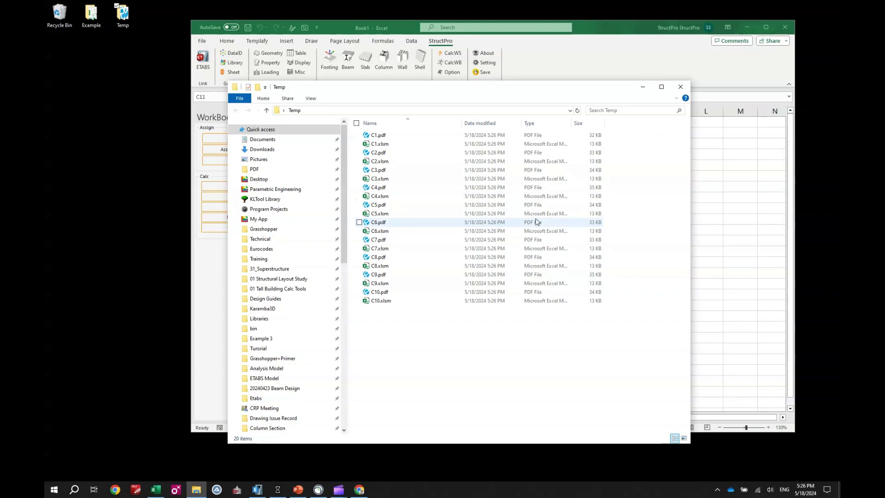
{"action": "left_click", "coordinate": [680, 87]}
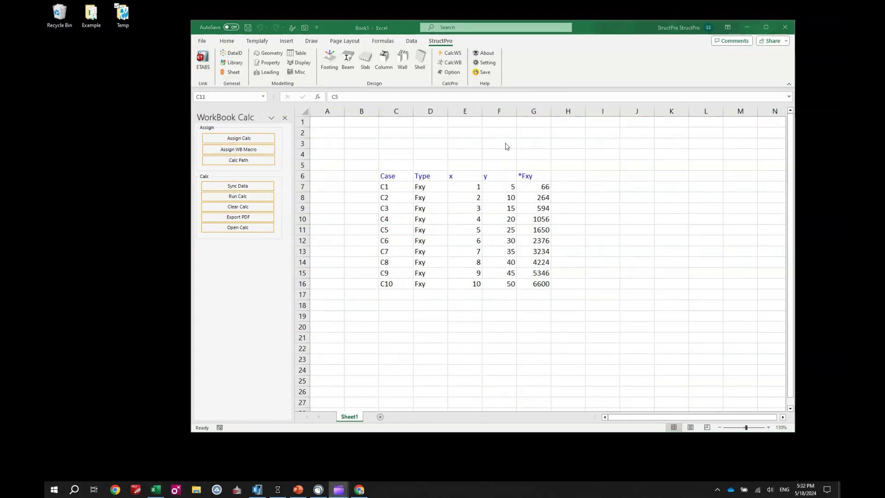
Enable combining PDF exports in the calculation option preferences
{"action": "left_click", "coordinate": [452, 74]}
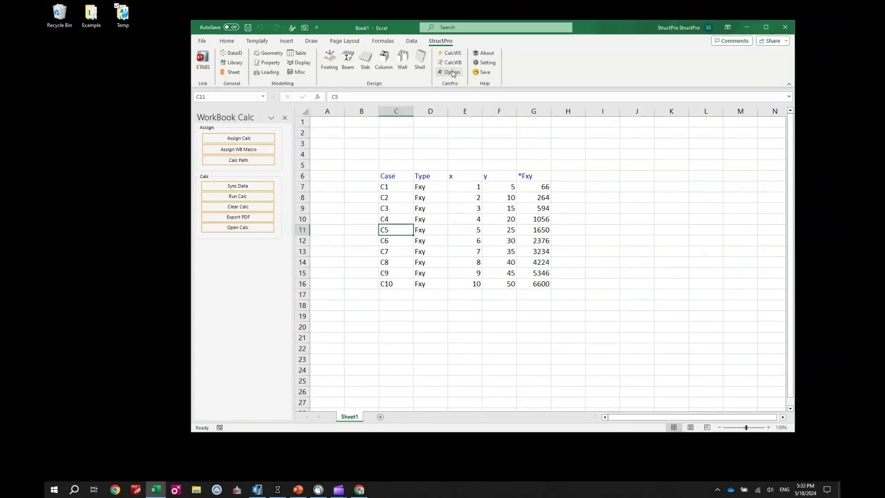
{"action": "left_click_drag", "start_coordinate": [138, 48], "coordinate": [431, 138]}
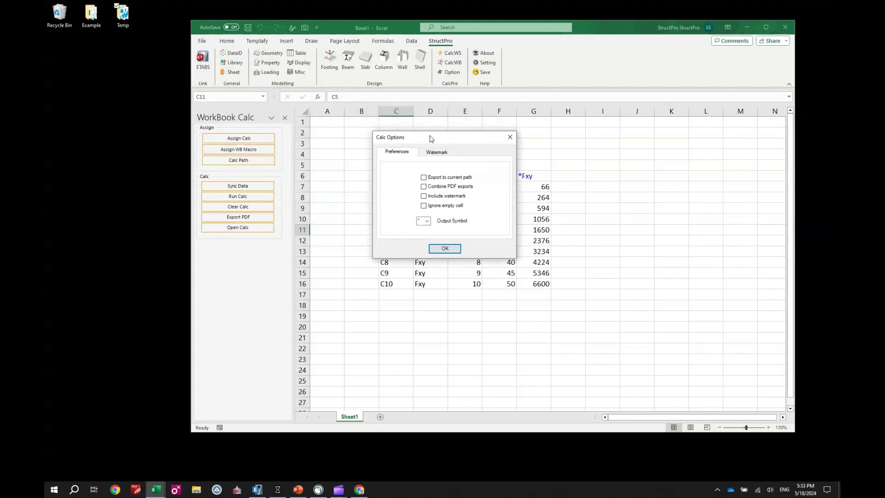
{"action": "left_click", "coordinate": [451, 189]}
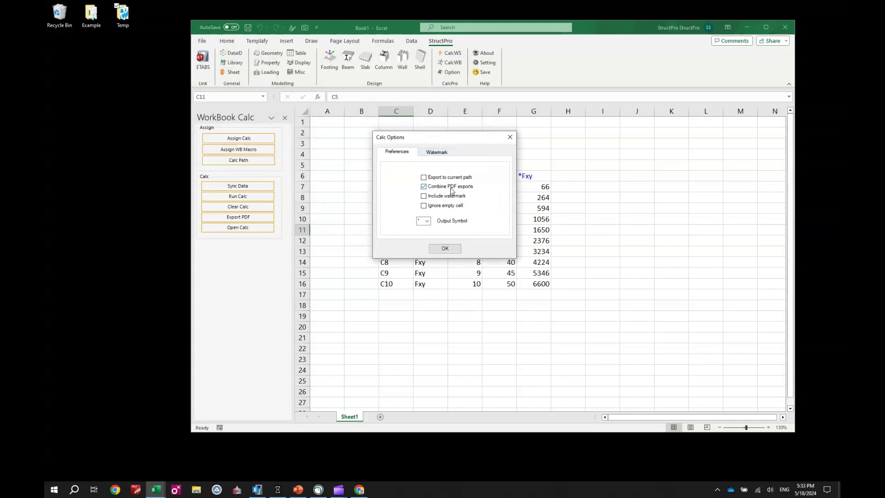
{"action": "left_click", "coordinate": [447, 248]}
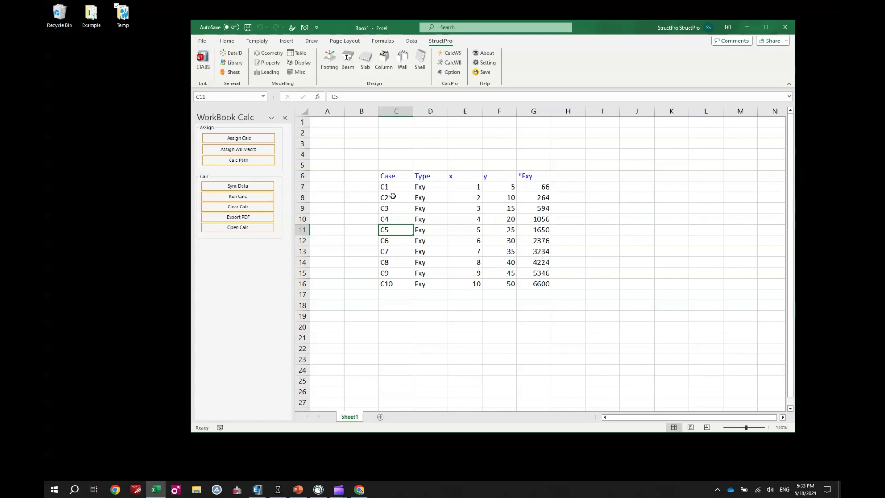
Export cases C1 to C10 as one combined PDF named New Report on the Desktop, and refresh the desktop
{"action": "left_click_drag", "start_coordinate": [394, 187], "coordinate": [399, 280]}
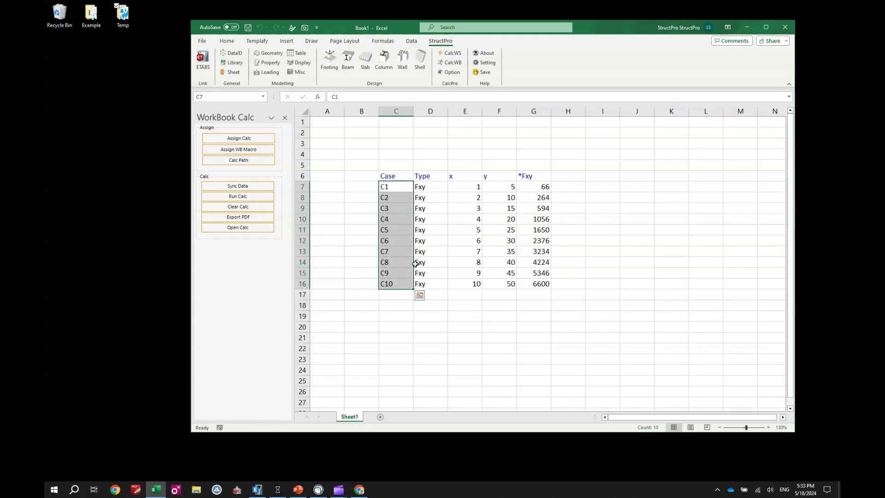
{"action": "left_click", "coordinate": [248, 218]}
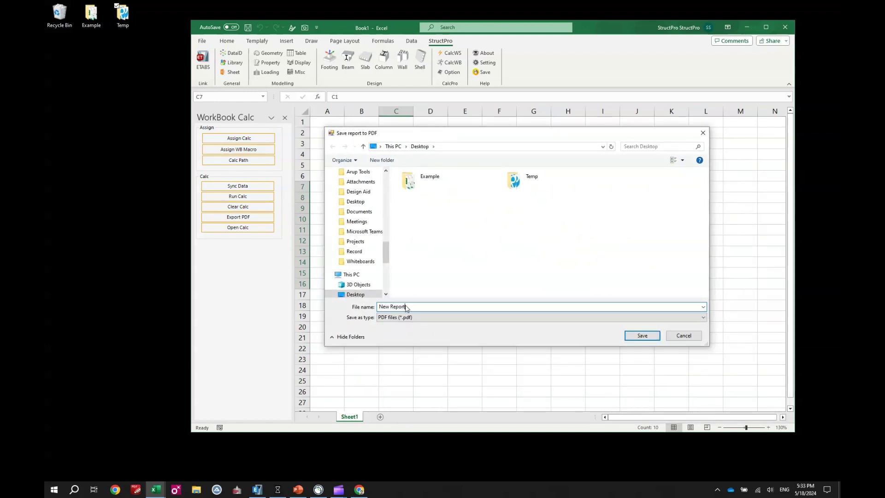
{"action": "left_click", "coordinate": [623, 336]}
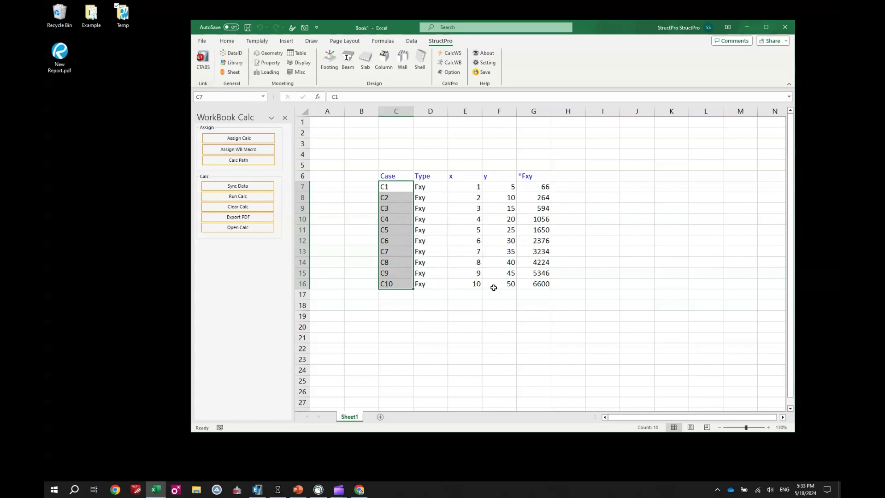
{"action": "right_click", "coordinate": [150, 96]}
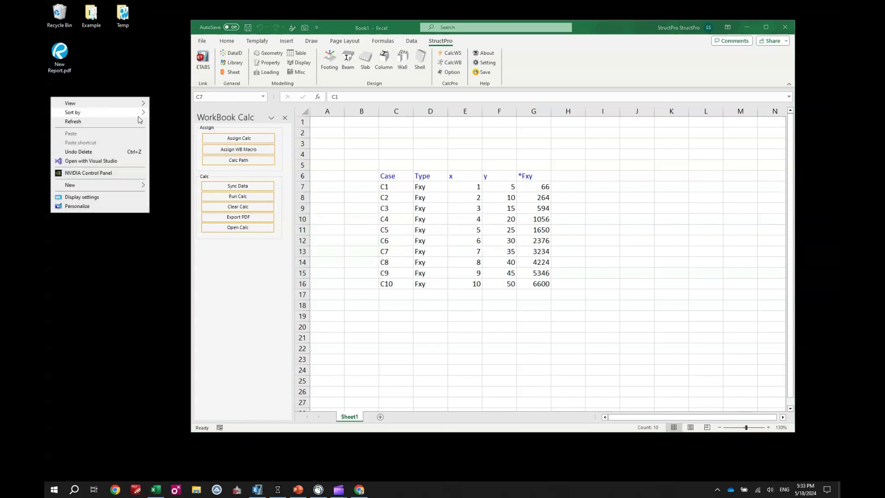
{"action": "left_click", "coordinate": [137, 121]}
Open New Report.pdf from the desktop, review the case pages for their x, y and Fxy values, and close it
{"action": "left_click", "coordinate": [63, 56]}
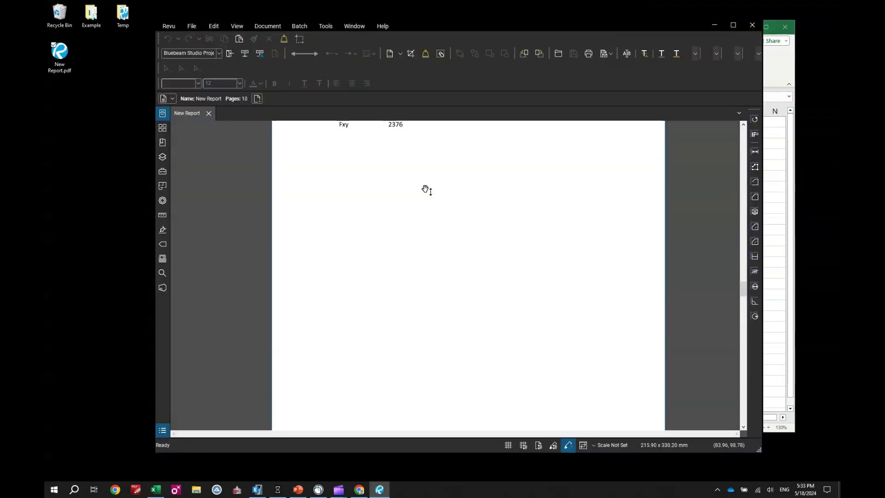
{"action": "scroll", "coordinate": [521, 276], "scroll_direction": "up", "scroll_amount": 3}
{"action": "scroll", "coordinate": [521, 300], "scroll_direction": "up", "scroll_amount": 3}
{"action": "scroll", "coordinate": [519, 282], "scroll_direction": "down", "scroll_amount": 15}
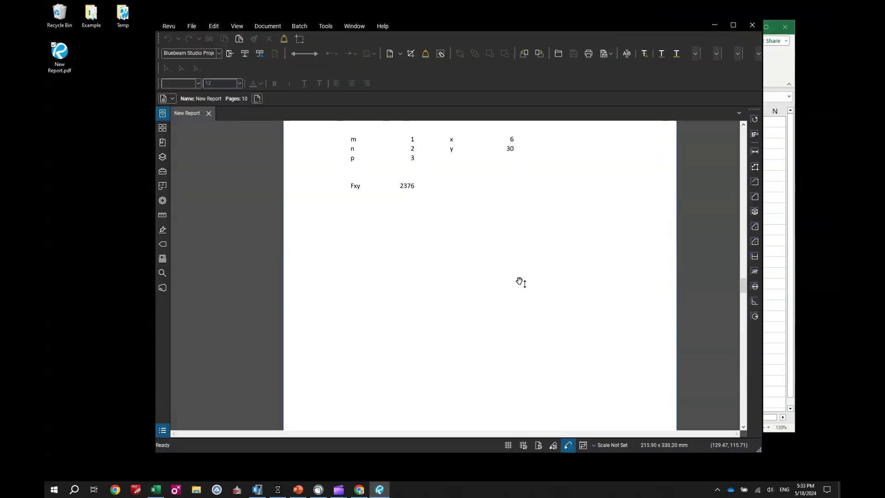
{"action": "scroll", "coordinate": [520, 282], "scroll_direction": "down", "scroll_amount": 15}
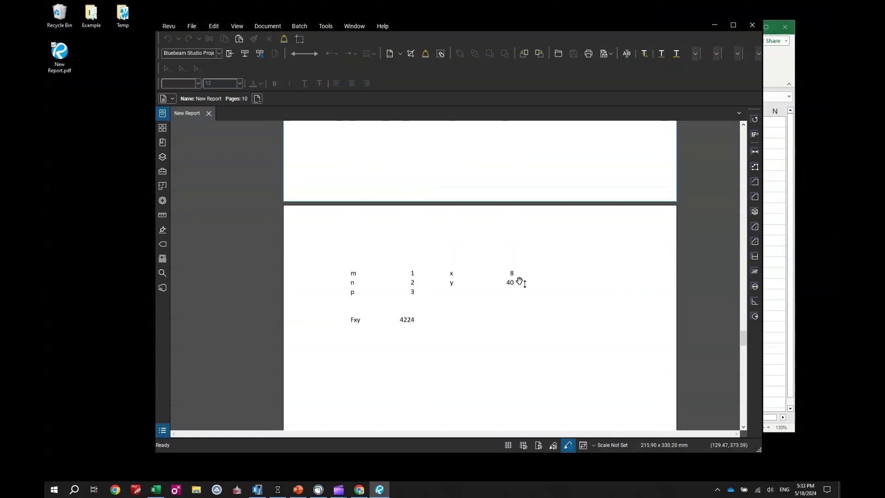
{"action": "left_click", "coordinate": [751, 26]}
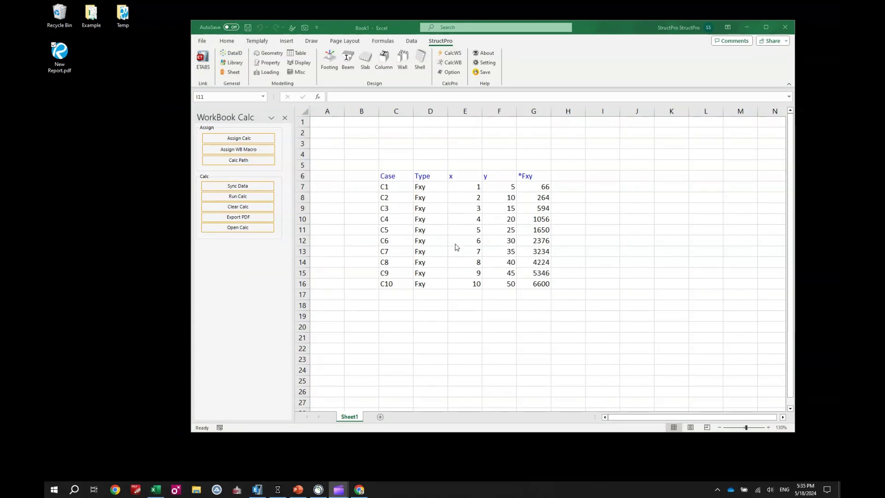
Open the calculation workbook of case C4, inspect its input cells and the Fxy formula, and close it
{"action": "left_click", "coordinate": [397, 219]}
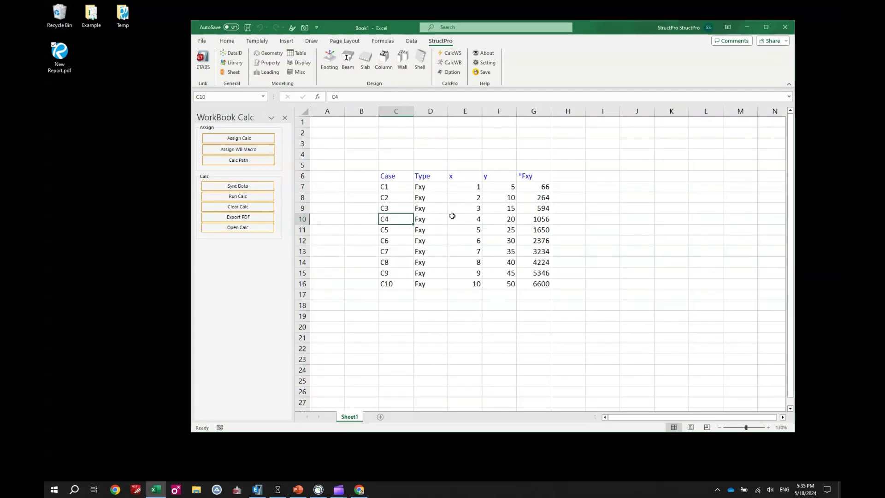
{"action": "left_click", "coordinate": [244, 229]}
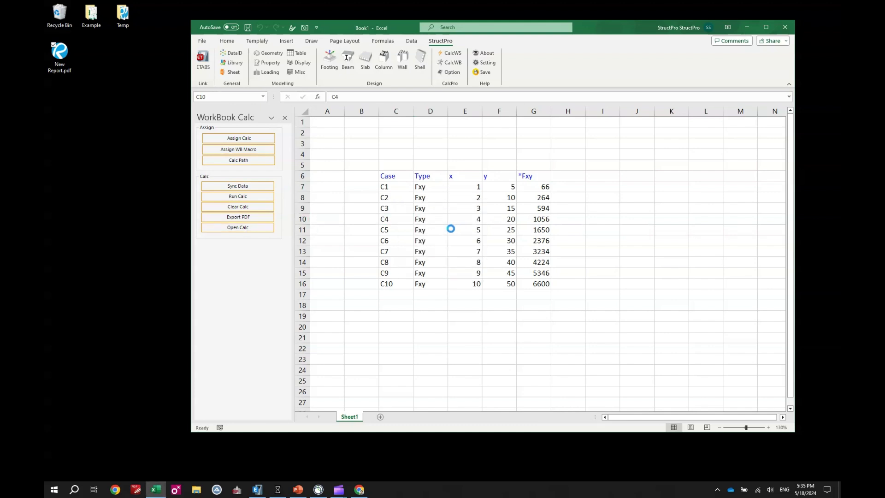
{"action": "left_click", "coordinate": [346, 186]}
{"action": "left_click", "coordinate": [352, 217]}
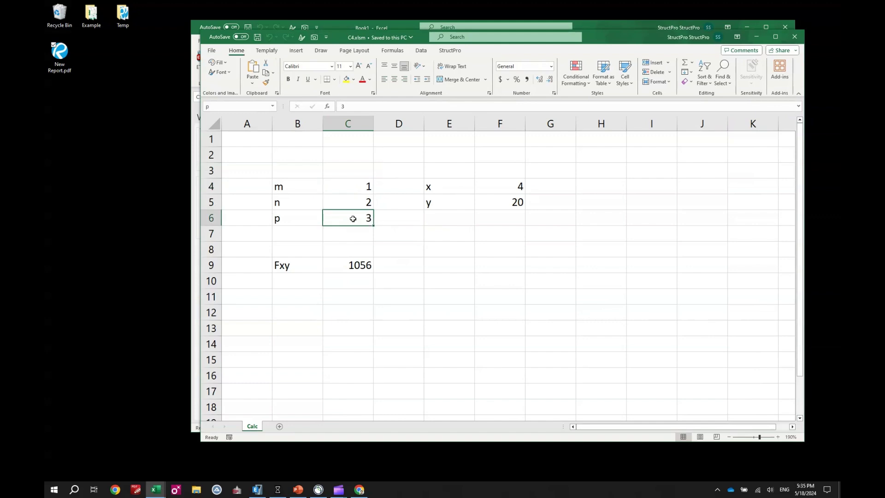
{"action": "left_click", "coordinate": [351, 249]}
{"action": "left_click", "coordinate": [356, 265]}
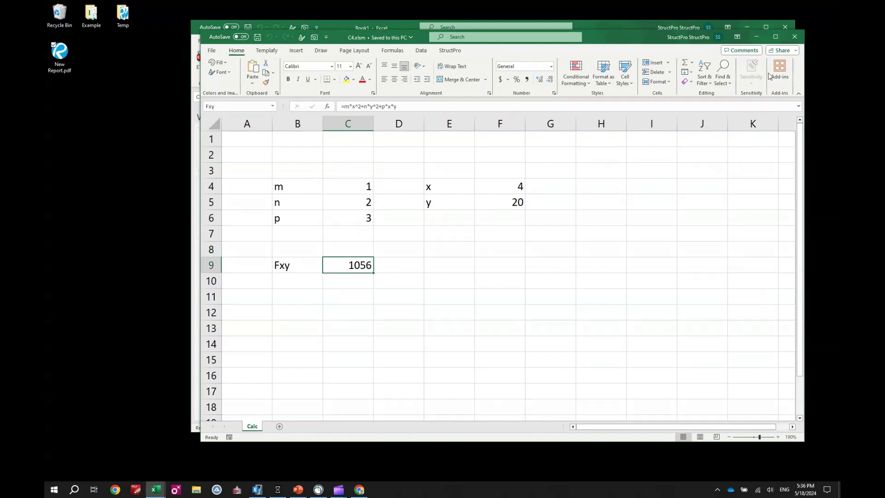
{"action": "left_click", "coordinate": [794, 43]}
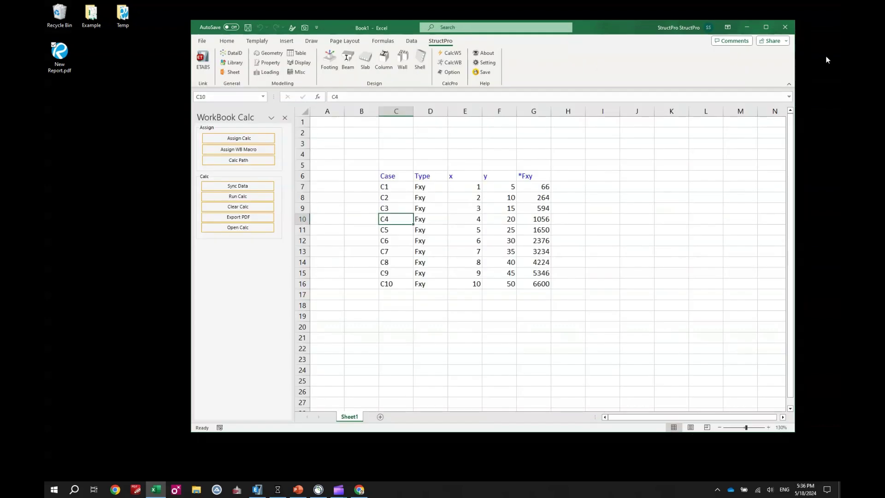